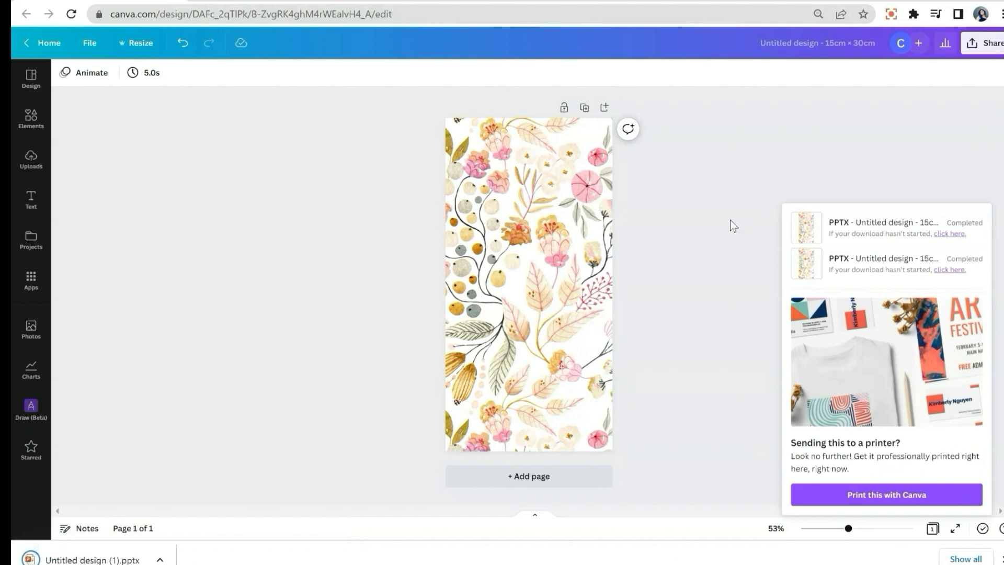
Open the downloaded Untitled design (1).pptx in PowerPoint and add two blank slides after the floral cover slide
left_click(89, 559)
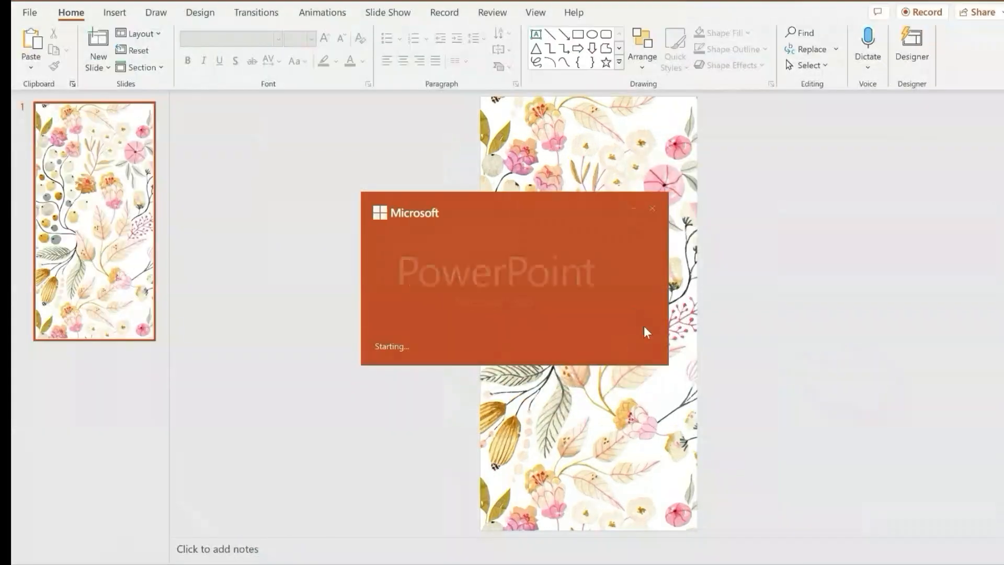
left_click(615, 36)
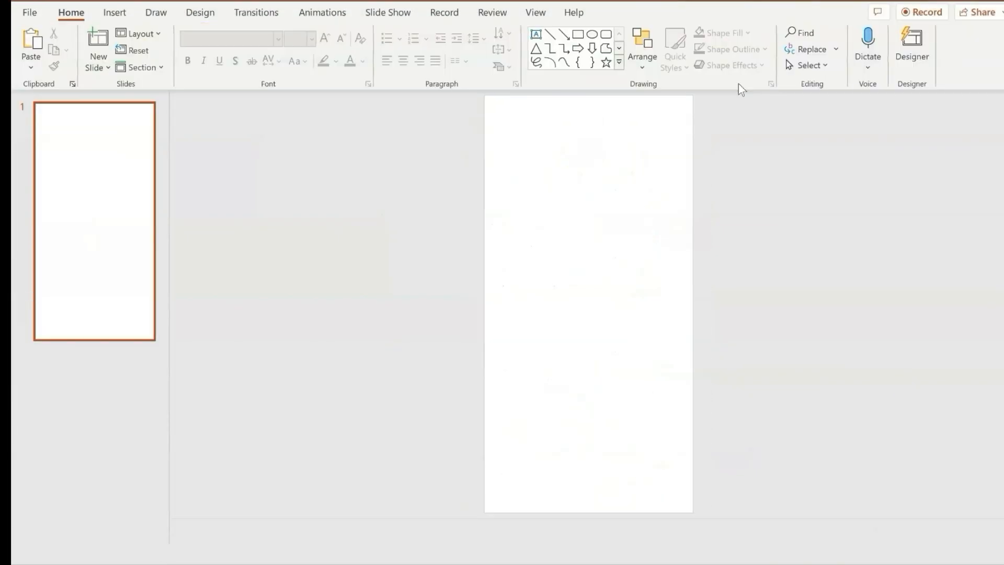
left_click(114, 13)
left_click(31, 62)
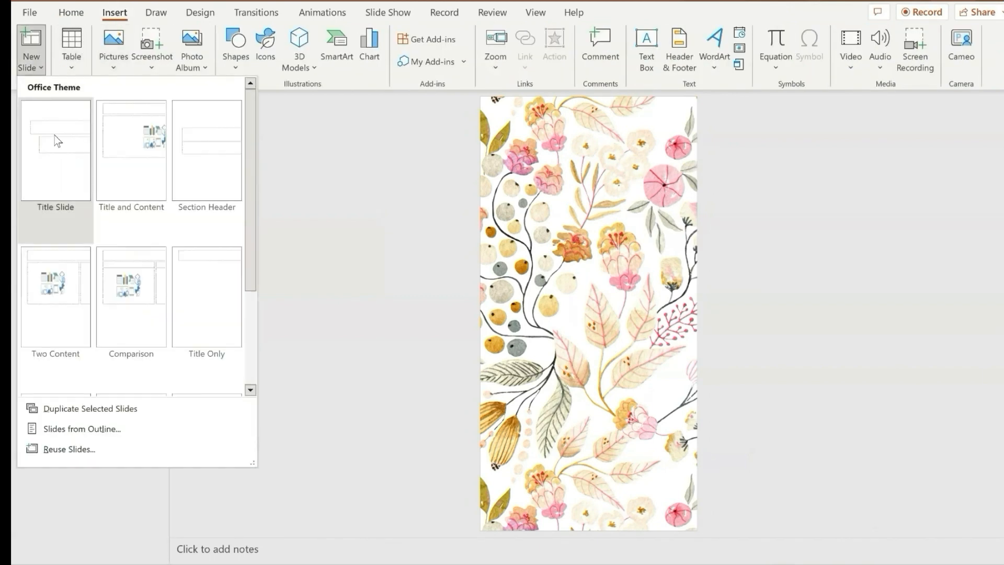
left_click(31, 50)
left_click(30, 54)
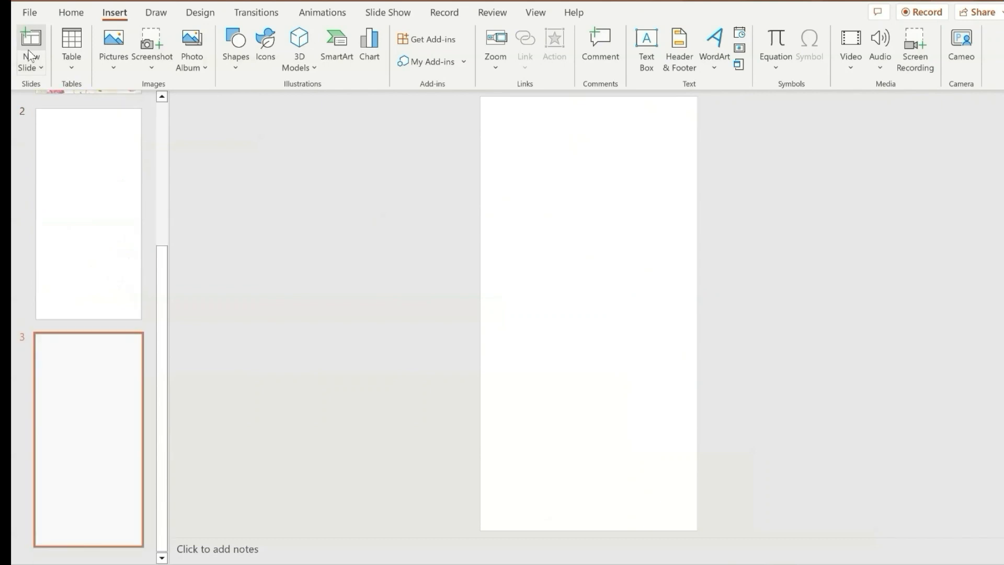
On the first slide, shift the floral picture slightly left to leave a narrow strip along the slide's right edge
scroll(219, 365, "up", 2)
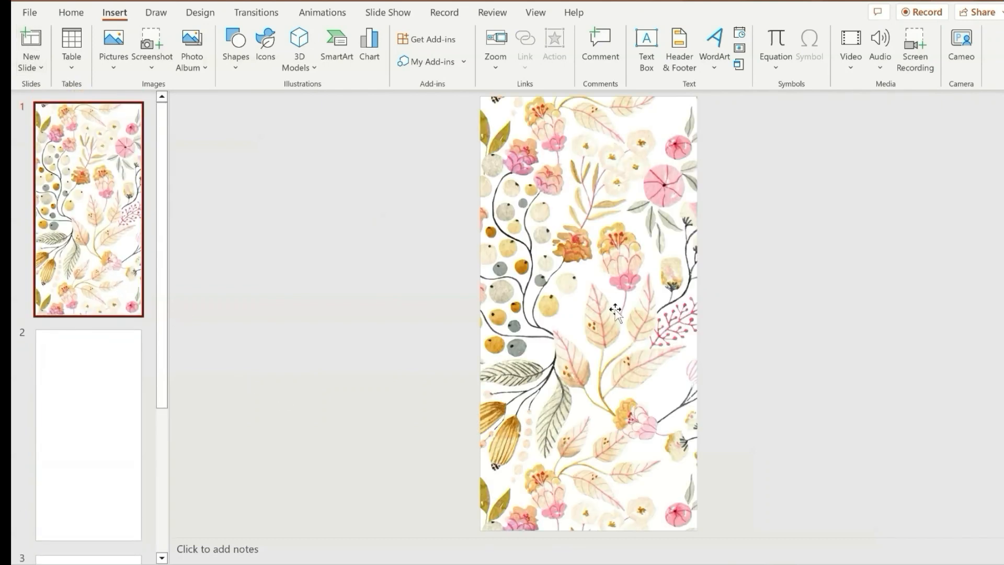
left_click(621, 225)
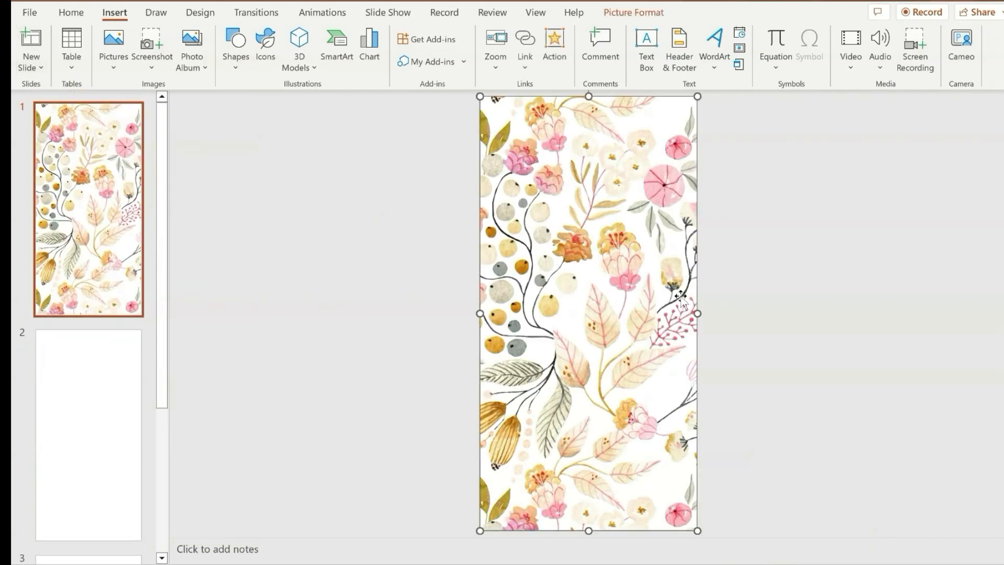
left_click_drag(671, 303, 648, 300)
left_click(749, 270)
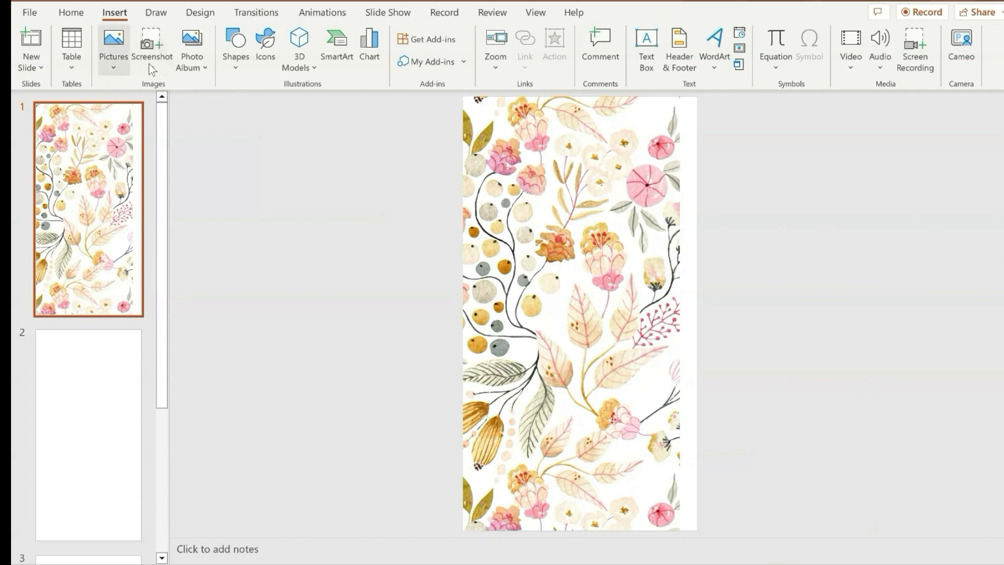
Draw a rectangle about 2.72 cm high and 1.52 cm wide as a tab at the slide's upper-right corner
left_click(238, 59)
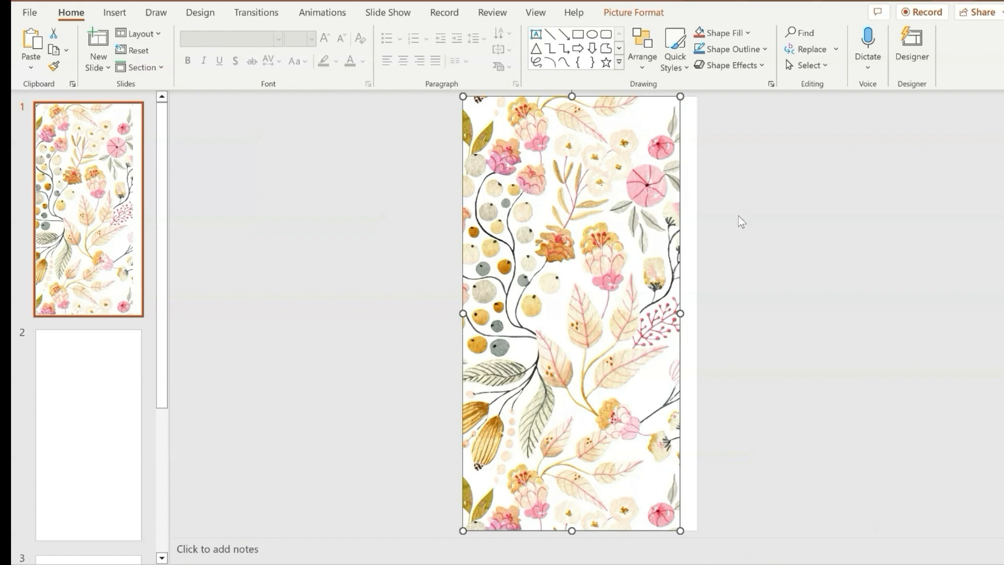
left_click(688, 271)
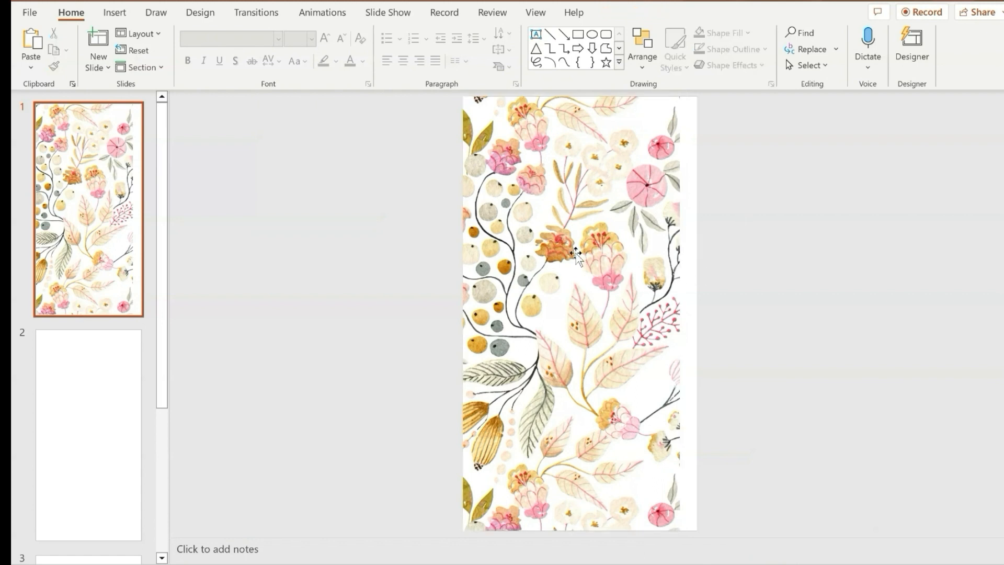
left_click(128, 15)
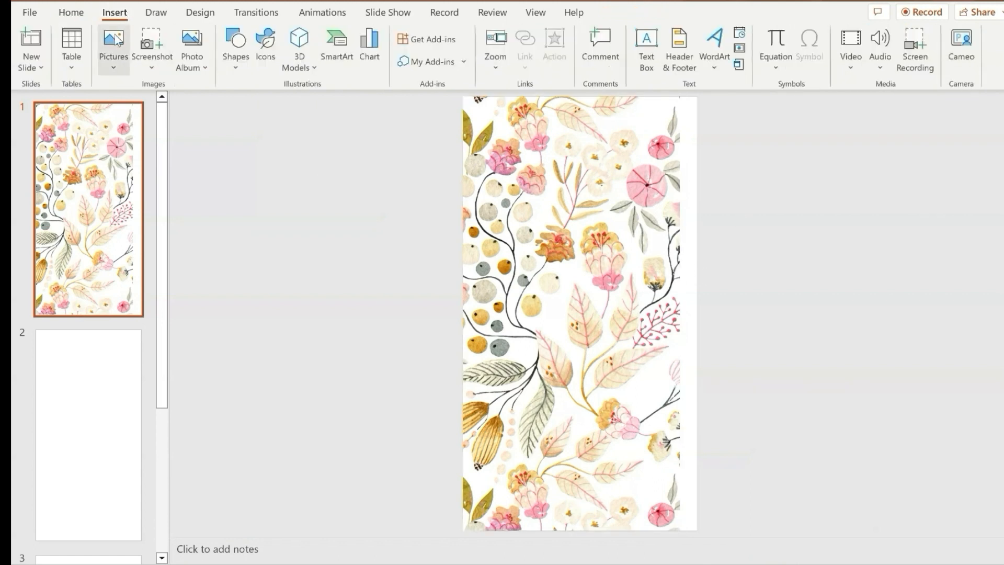
left_click(237, 58)
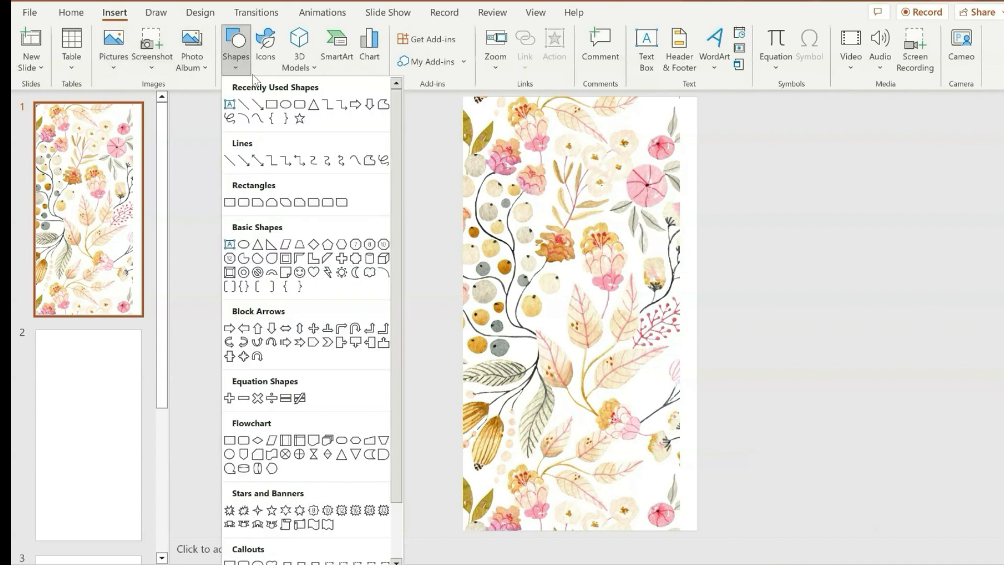
left_click(272, 105)
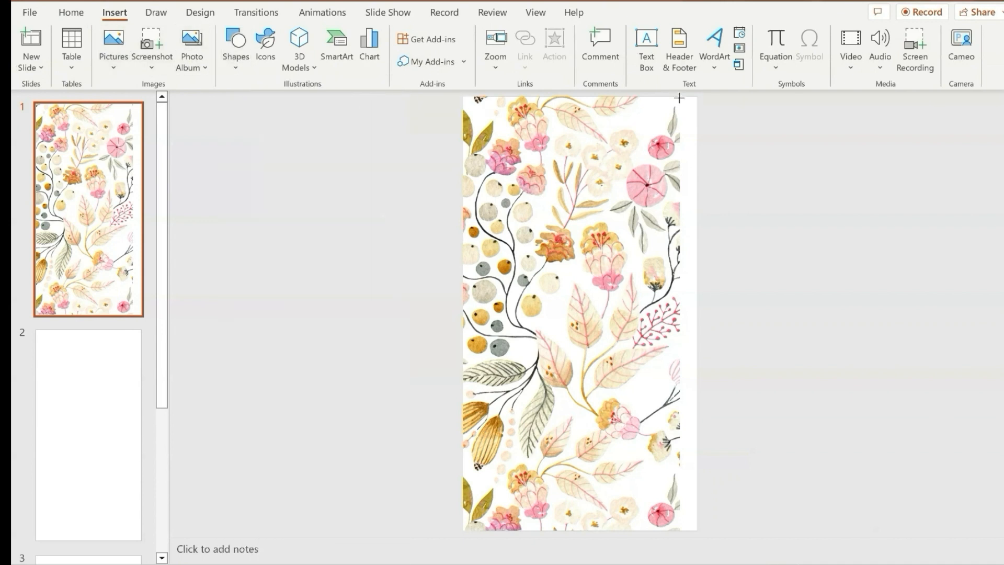
left_click_drag(693, 137, 685, 118)
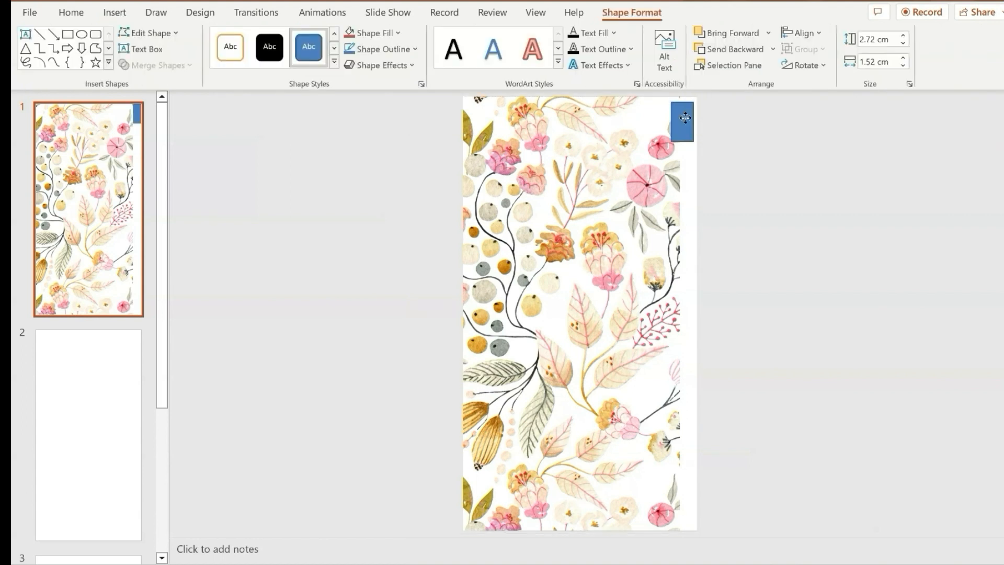
Remove the rectangle's outline and apply the first outer shadow preset to it
left_click(404, 50)
mouse_move(422, 269)
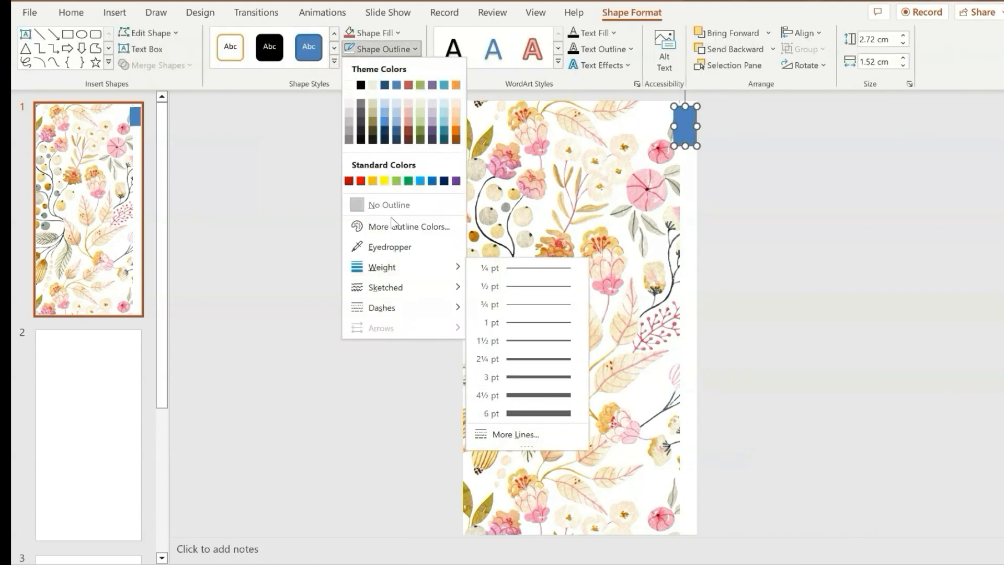
left_click(372, 53)
left_click(369, 65)
mouse_move(369, 142)
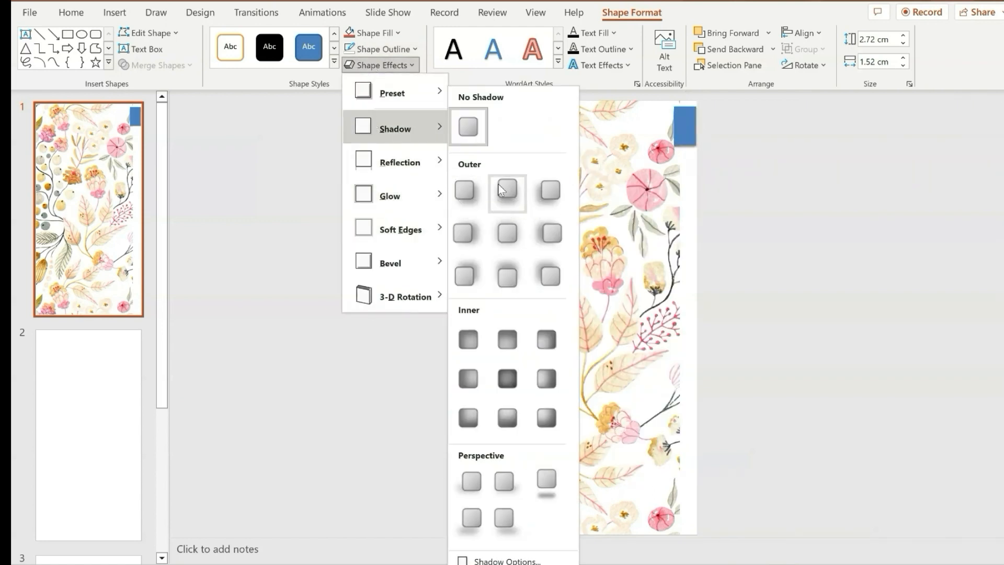
left_click(463, 190)
Fill the rectangle with a light orange sampled from the floral picture using the Eyedropper
left_click(369, 32)
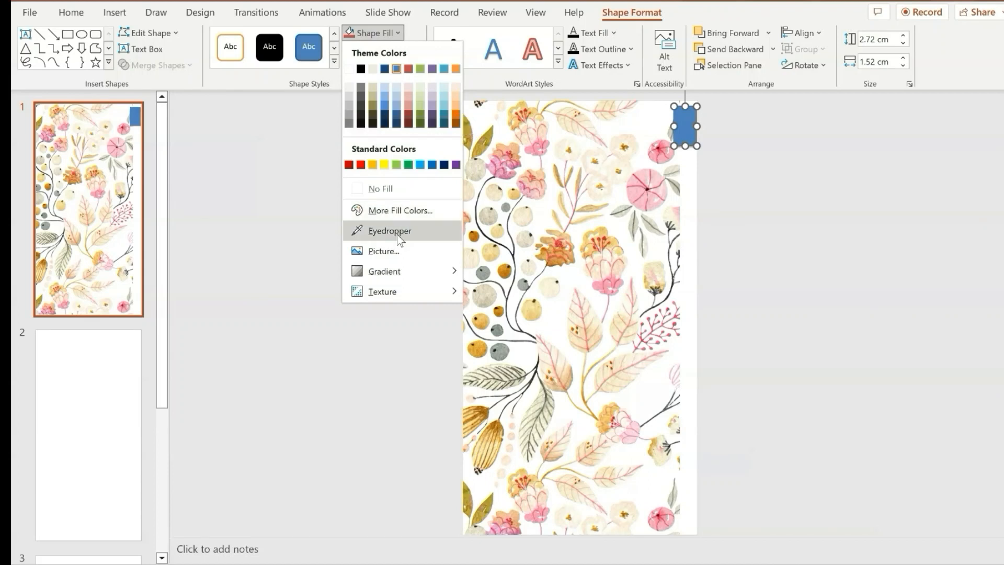
left_click(366, 230)
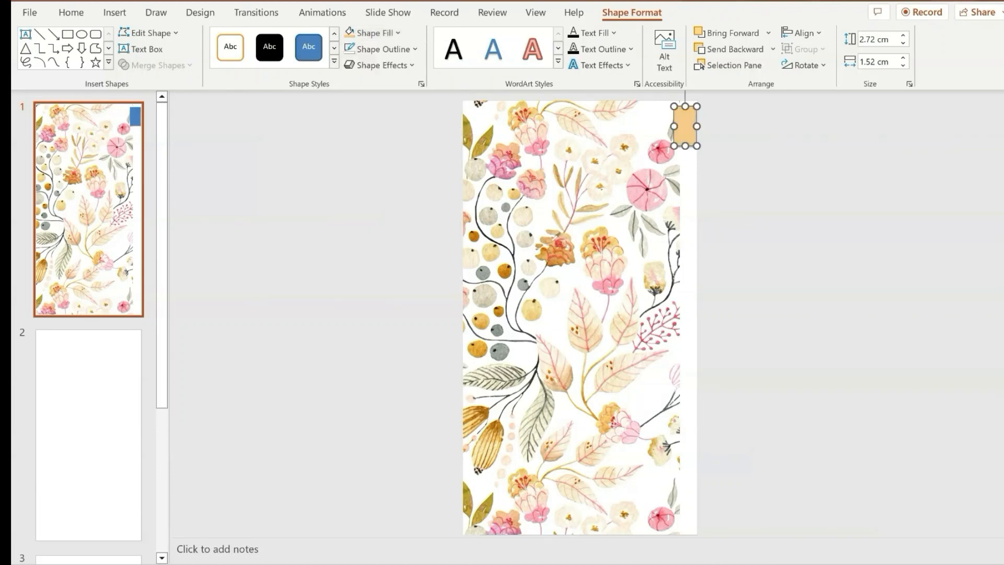
left_click(408, 118)
Send the orange rectangle behind the floral picture and stretch it to the slide's edges, 3.1 cm high and 1.58 cm wide
left_click(687, 126)
left_click(726, 51)
left_click(767, 190)
scroll(806, 199, "up", 5)
scroll(806, 199, "up", 2)
left_click(771, 137)
left_click_drag(766, 103, 766, 94)
left_click_drag(785, 138, 787, 139)
left_click(824, 144)
left_click(773, 141)
Apply an outer shadow preset to the floral picture
left_click(706, 141)
left_click(626, 16)
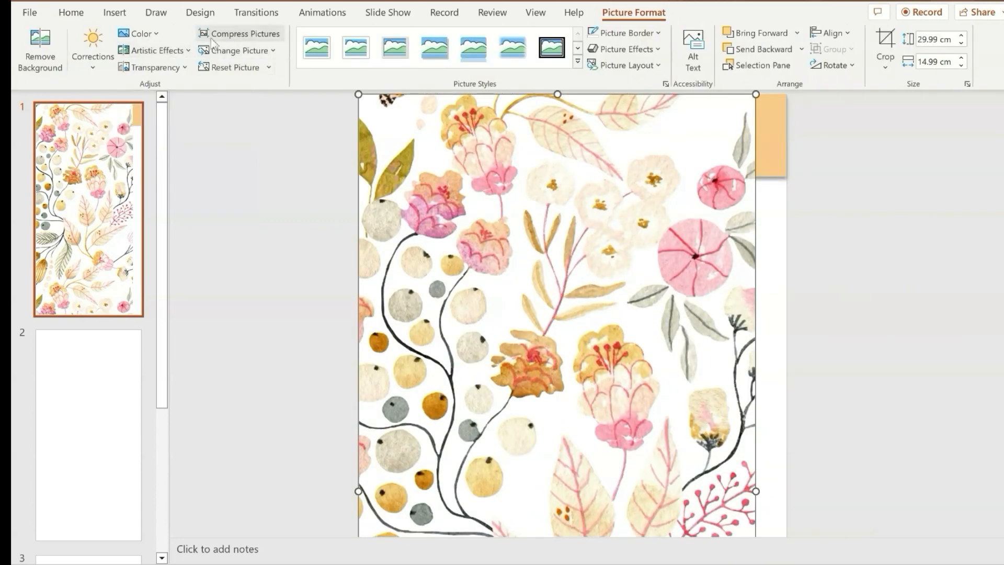
left_click(657, 52)
mouse_move(647, 111)
left_click(717, 193)
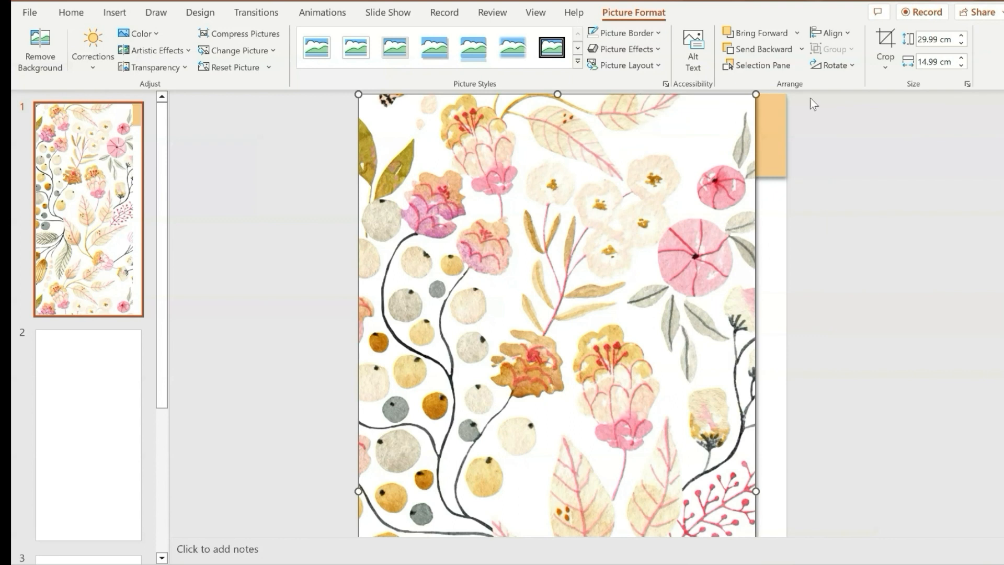
Adjust the picture's shadow to 101% size and 19 pt blur, and make it highly transparent
scroll(811, 102, "down", 3)
left_click(627, 49)
left_click(748, 544)
mouse_move(924, 231)
left_mouse_down()
mouse_move(921, 252)
mouse_move(943, 231)
mouse_move(921, 251)
left_mouse_up()
scroll(802, 288, "up", 3)
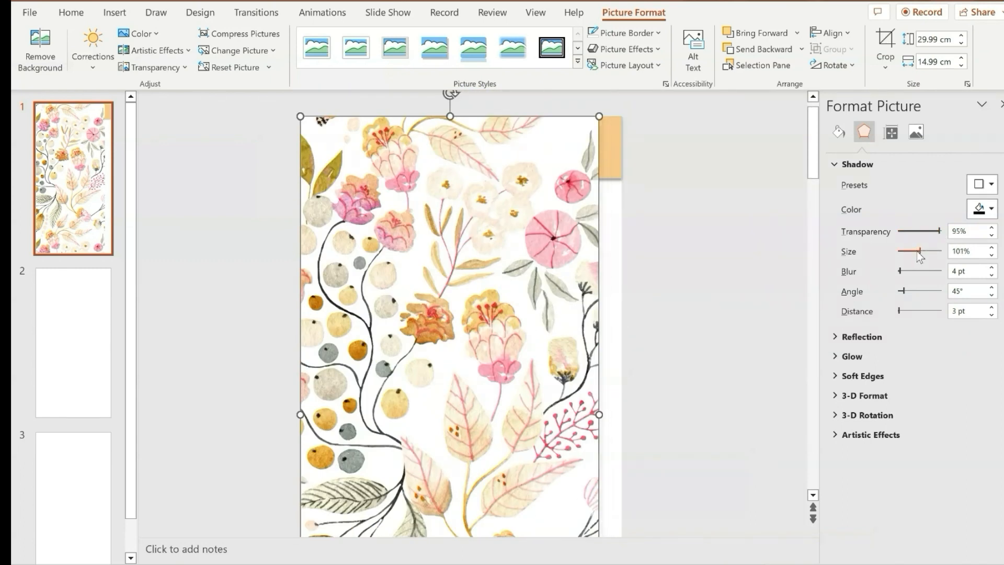
left_click(923, 230)
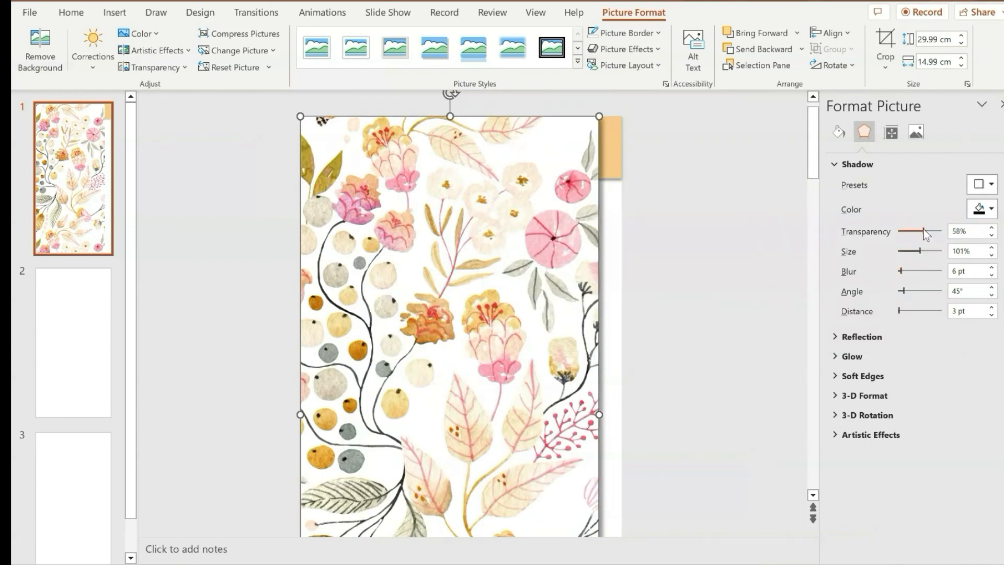
left_click(906, 271)
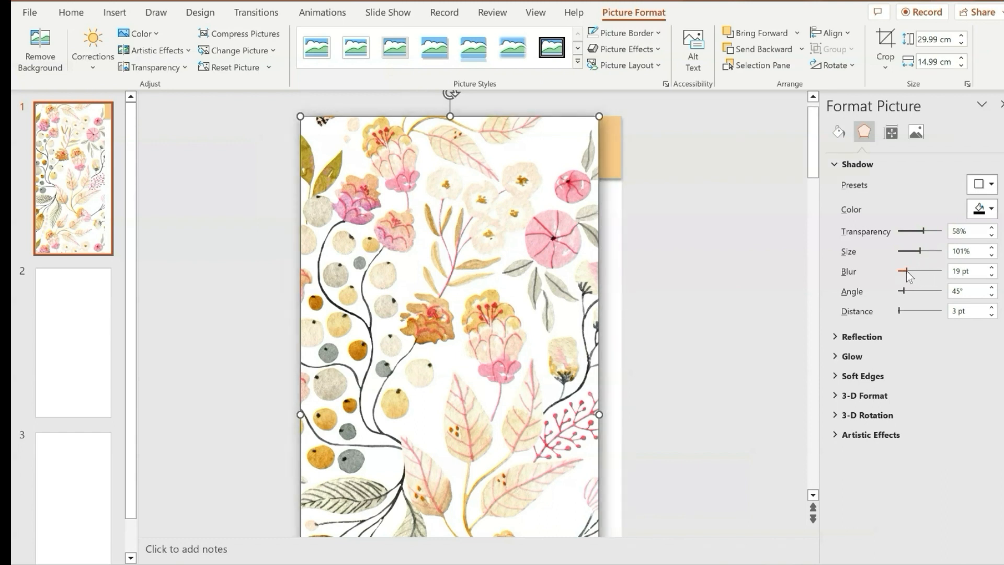
left_click_drag(911, 233, 935, 230)
left_click(636, 140)
left_click(609, 137)
left_click(864, 152)
left_click(892, 152)
left_click(864, 152)
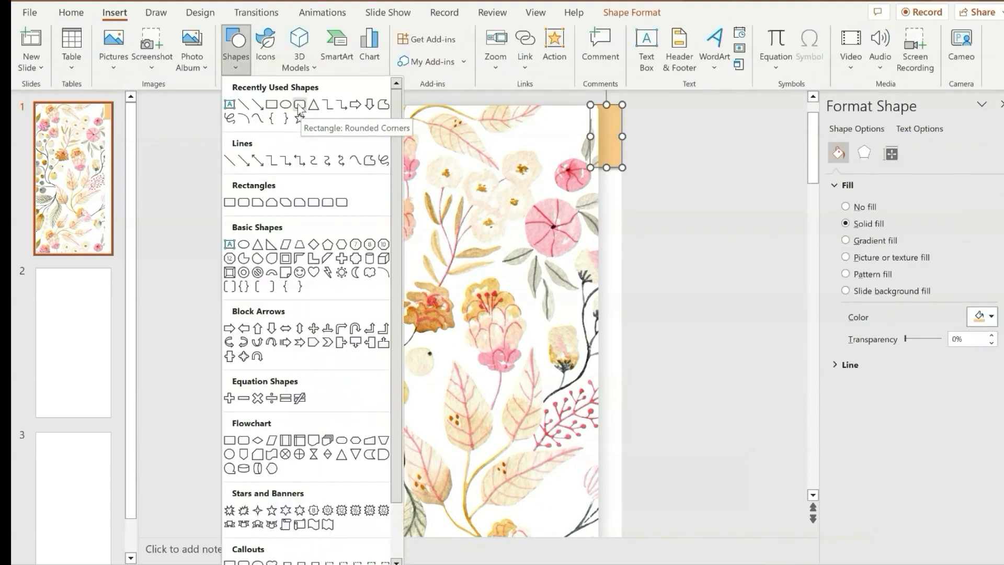
Draw a rounded rectangle about 3.18 by 1.99 cm below the orange tab and copy the orange tab's formatting onto it
left_click(299, 105)
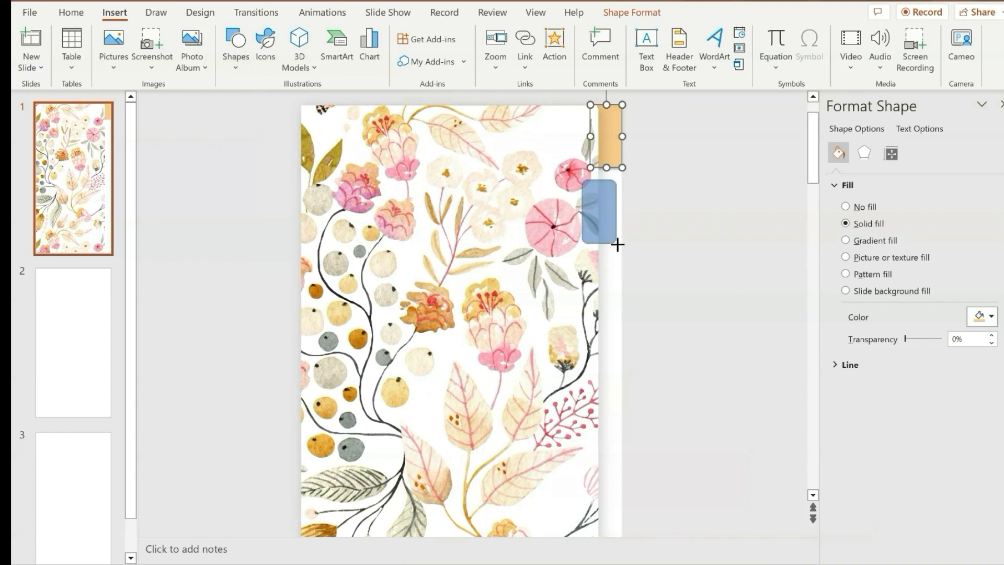
left_click_drag(623, 241, 622, 243)
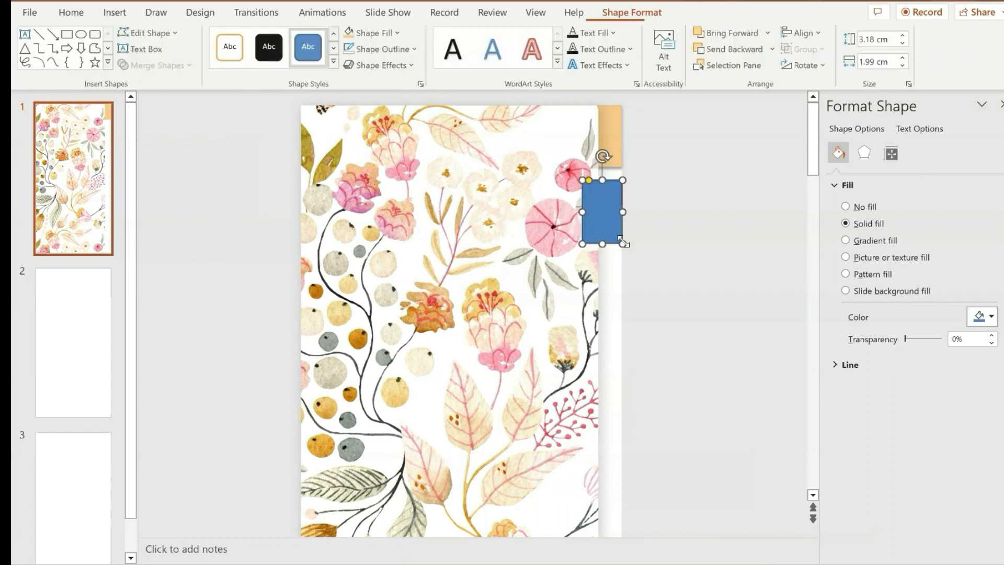
left_click(614, 117)
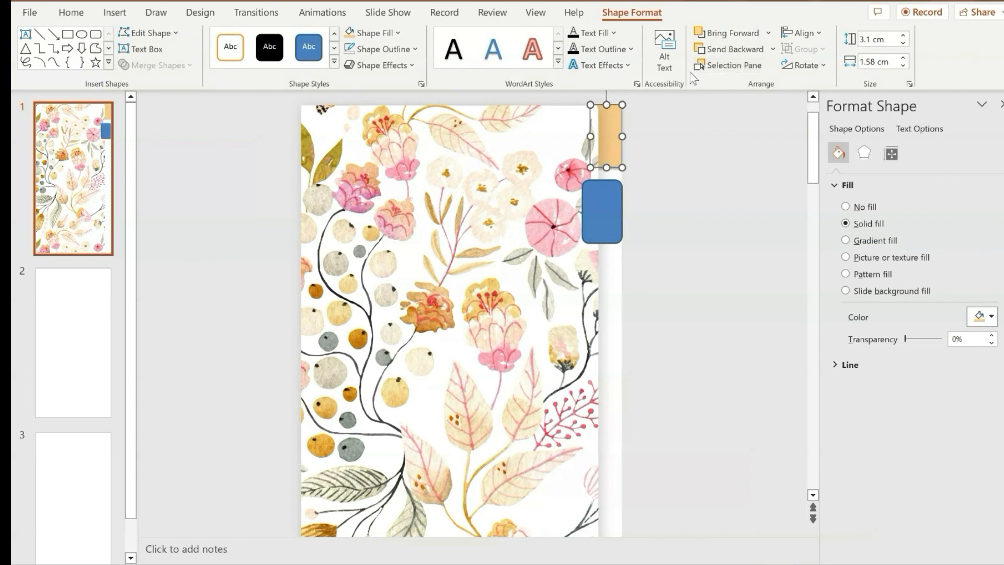
left_click(70, 12)
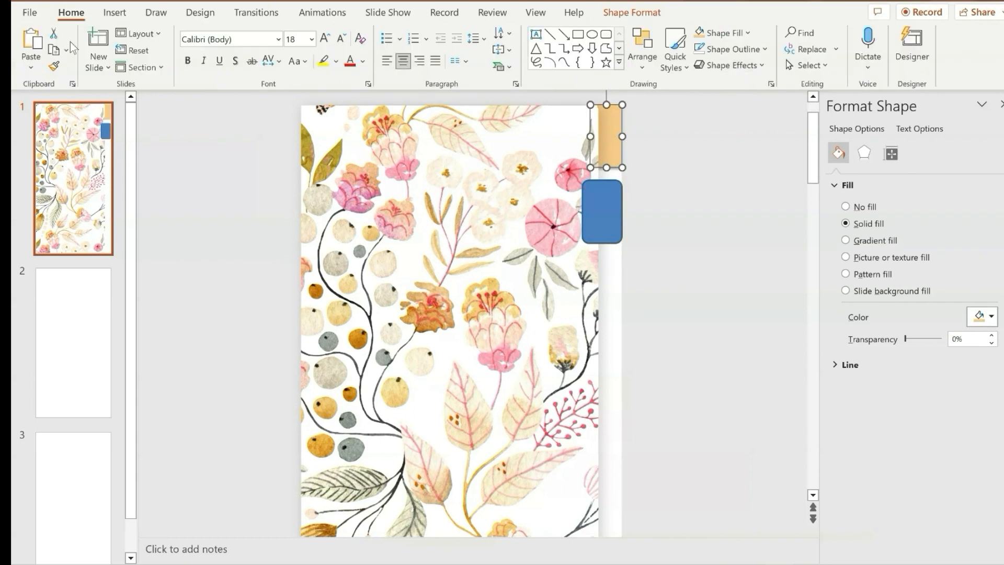
left_click(607, 207)
left_click(663, 199)
left_click(615, 195)
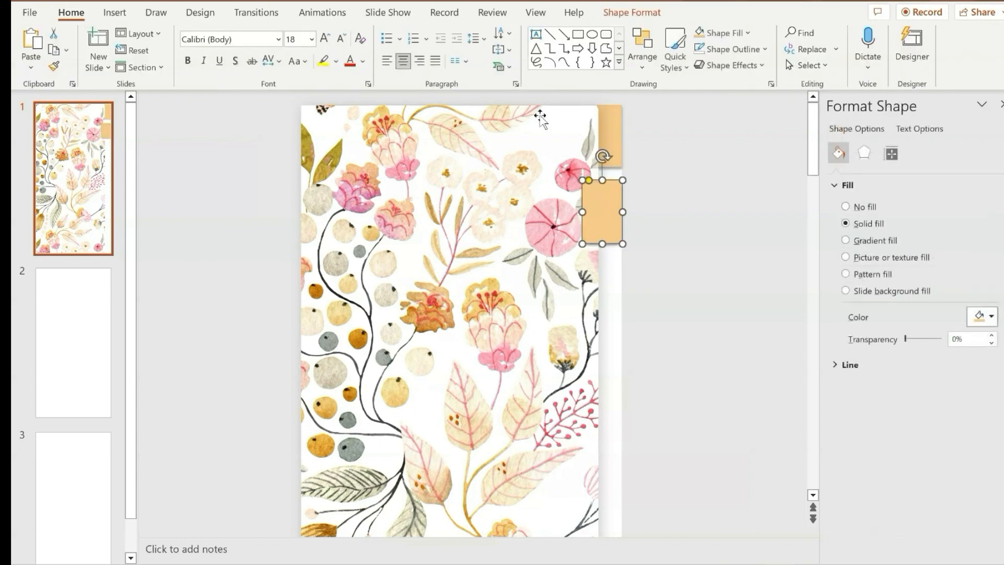
Send the rounded tab behind the floral picture and delete the original square-cornered orange tab
left_click(642, 50)
left_click(670, 170)
left_click(653, 172)
left_click(620, 152)
key("Delete")
Place the rounded tab at the slide's top edge with a copy directly below it, and send the copy behind the picture
mouse_move(612, 224)
left_mouse_down()
mouse_move(612, 148)
mouse_move(605, 206)
left_mouse_up()
left_click(634, 177)
left_click(609, 142)
left_click(643, 50)
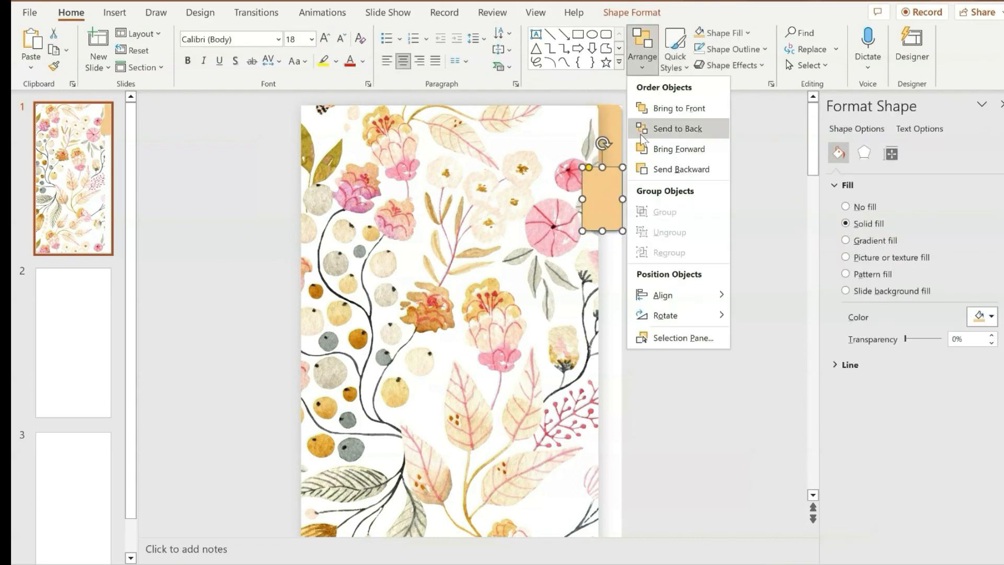
left_click(660, 166)
left_click(663, 209)
Fill the second tab with pink sampled from a flower in the picture using the Eyedropper
left_click(610, 199)
left_click(641, 16)
left_click(395, 34)
left_click(396, 272)
left_click(572, 185)
left_click(733, 202)
Duplicate the orange and pink tabs directly below the originals and send the copies behind the floral picture
left_click_drag(584, 105, 646, 213)
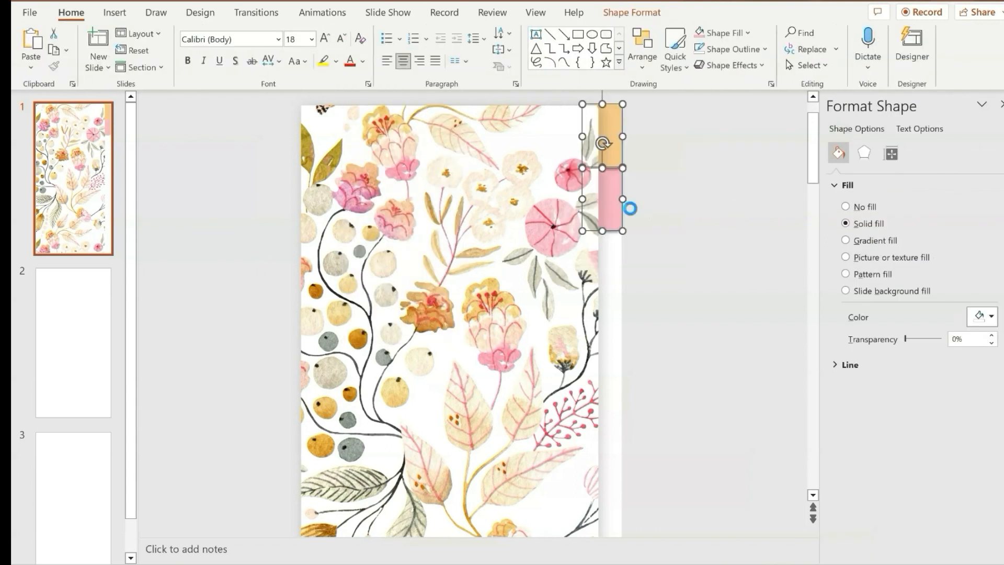
left_click_drag(609, 135, 601, 260)
left_click(643, 50)
left_click(662, 169)
left_click(697, 304)
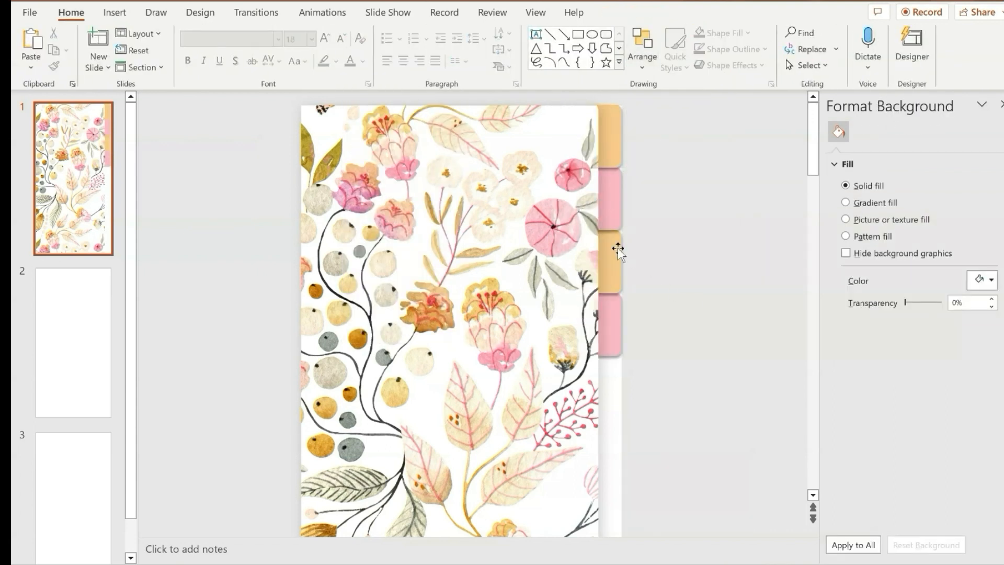
Fill the third tab with a grey-beige sampled from the berries in the picture using the Eyedropper
left_click(616, 265)
left_click(632, 13)
left_click(388, 34)
left_click(383, 271)
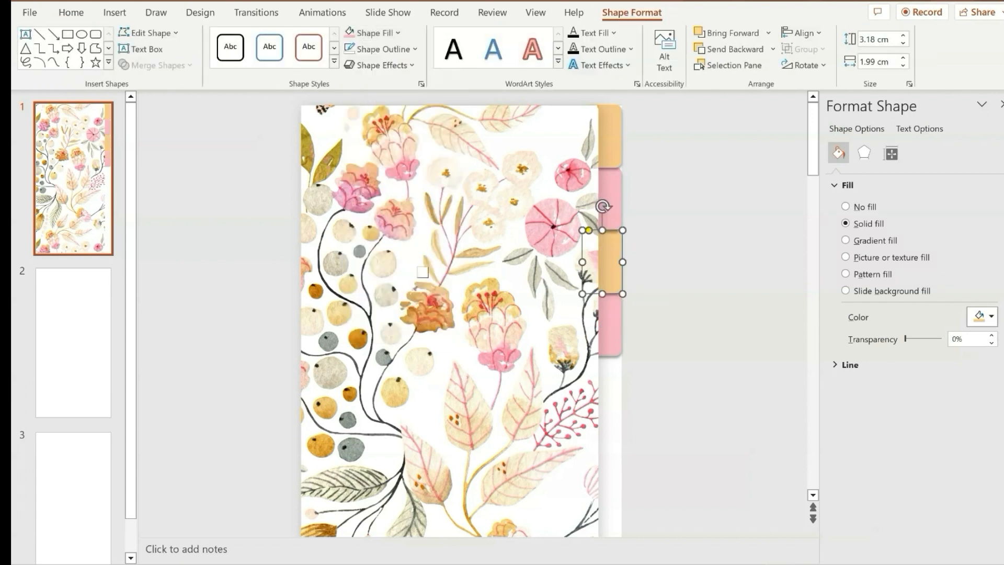
left_click(384, 357)
left_click(388, 33)
left_click(383, 270)
left_click(335, 263)
left_click(708, 181)
Delete the fourth, pink tab and send the remaining three tabs backward
left_click_drag(650, 388, 513, 287)
key("Delete")
left_click_drag(651, 350, 554, 100)
left_click(642, 49)
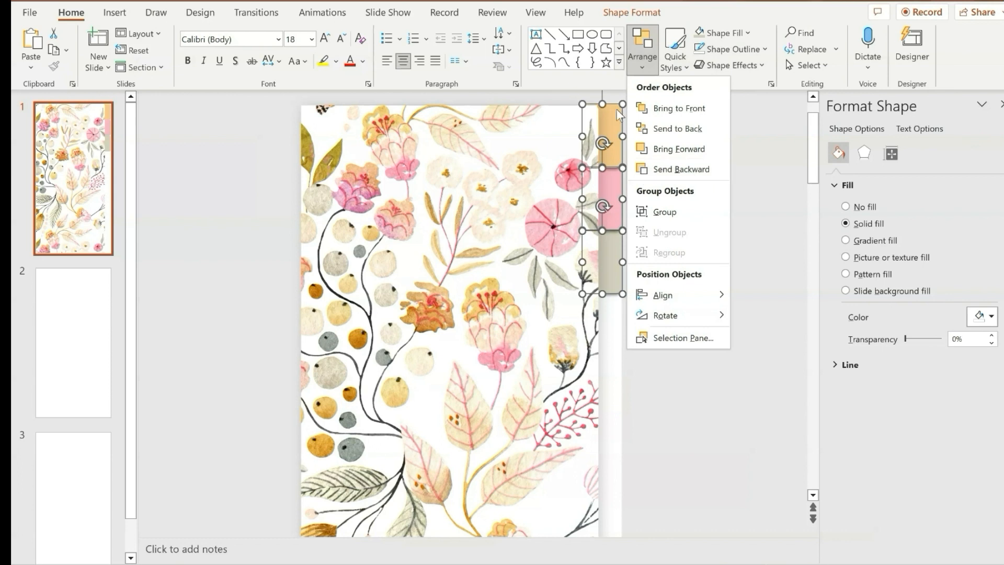
left_click(639, 170)
Copy the orange, pink and grey-beige tabs and place the pasted set directly below the originals
key("ctrl+c")
key("ctrl+v")
left_click_drag(623, 130, 615, 308)
left_click(650, 366)
Paste the three tabs once more and position them as a third set at the lower end of the column
scroll(650, 365, "down", 3)
key("ctrl+v")
scroll(643, 372, "up", 3)
left_click_drag(612, 133, 535, 105)
scroll(658, 341, "down", 3)
scroll(659, 345, "down", 3)
left_click(674, 375)
scroll(628, 422, "down", 1)
Select all nine tabs, nudge them down to the slide's bottom edge and send them to the back
left_click(597, 481)
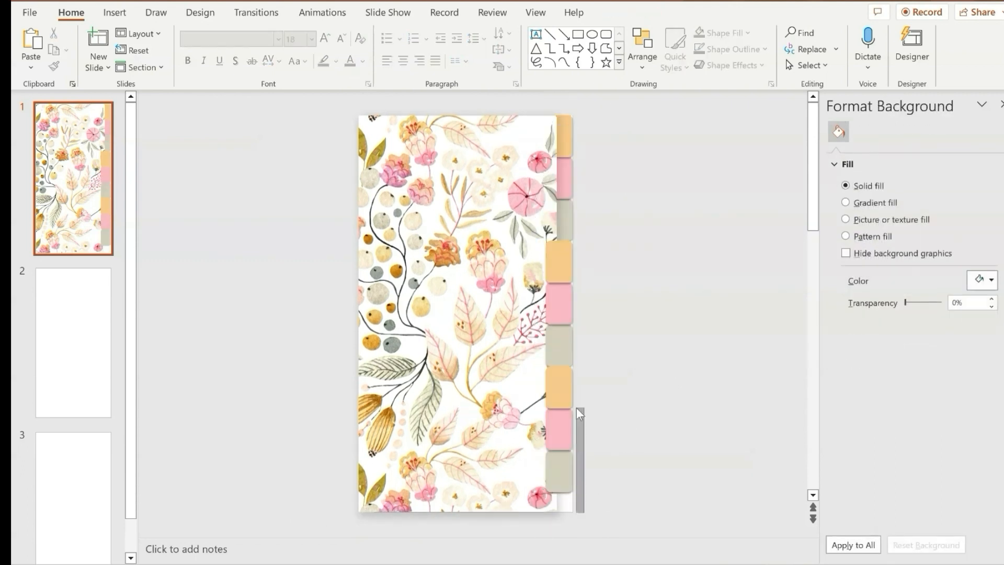
left_click_drag(576, 408, 537, 111)
key("Down")
key("Down")
key("Down")
key("Down")
key("Down")
left_click(643, 52)
left_click(651, 129)
Align all nine side tabs to their right edges
left_click(643, 53)
mouse_move(684, 296)
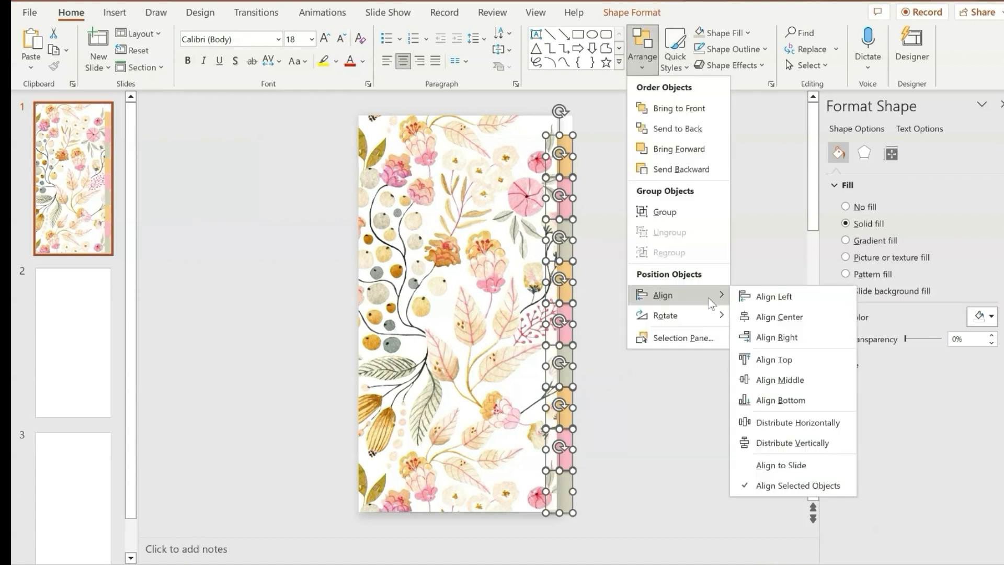
left_click(777, 337)
left_click(657, 309)
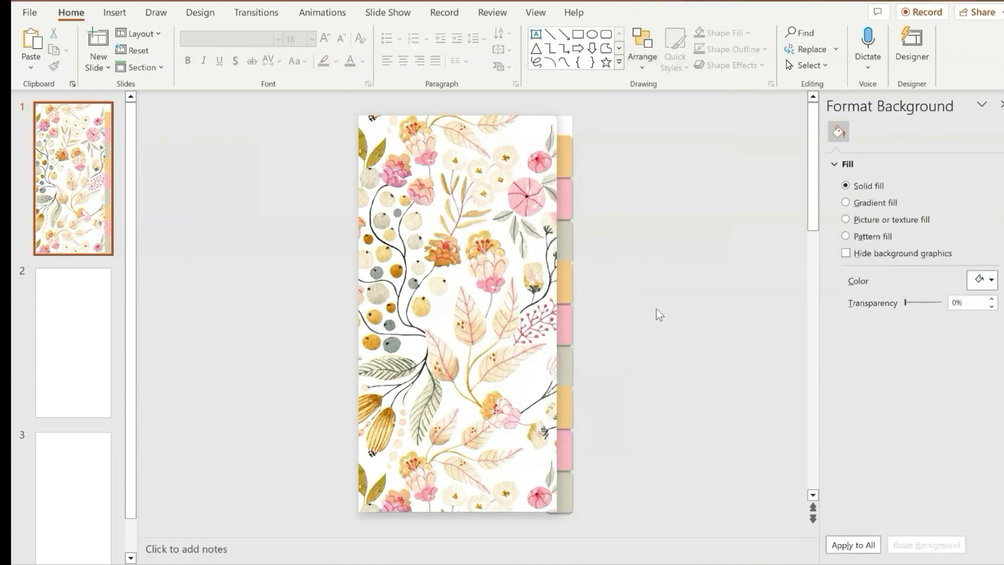
Send successively smaller groups of the lower tabs to the back so the upper tabs overlap those below
left_click_drag(598, 517, 543, 194)
left_click(643, 52)
left_click(658, 127)
left_click(647, 293)
left_click_drag(598, 525, 480, 216)
left_click(643, 53)
left_click(650, 126)
left_click(653, 129)
left_click_drag(590, 522, 495, 262)
left_click(642, 52)
left_click(656, 133)
left_click(652, 143)
Send the fourth, fifth and sixth tabs to the back one after another
left_click(566, 282)
left_click(643, 53)
left_click(657, 130)
left_click(621, 299)
left_click(566, 324)
left_click(643, 51)
left_click(656, 130)
left_click(601, 262)
left_click(566, 366)
left_click(643, 53)
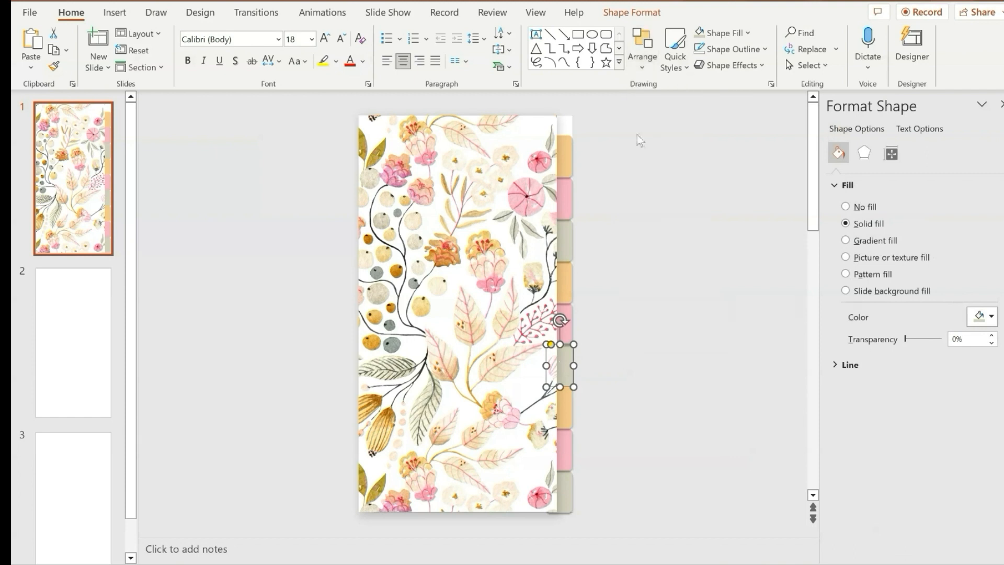
left_click(657, 130)
Send the seventh, eighth and ninth tabs to the back in turn to complete the overlapping order
left_click(566, 408)
left_click(643, 52)
left_click(657, 130)
left_click(657, 56)
left_click(657, 130)
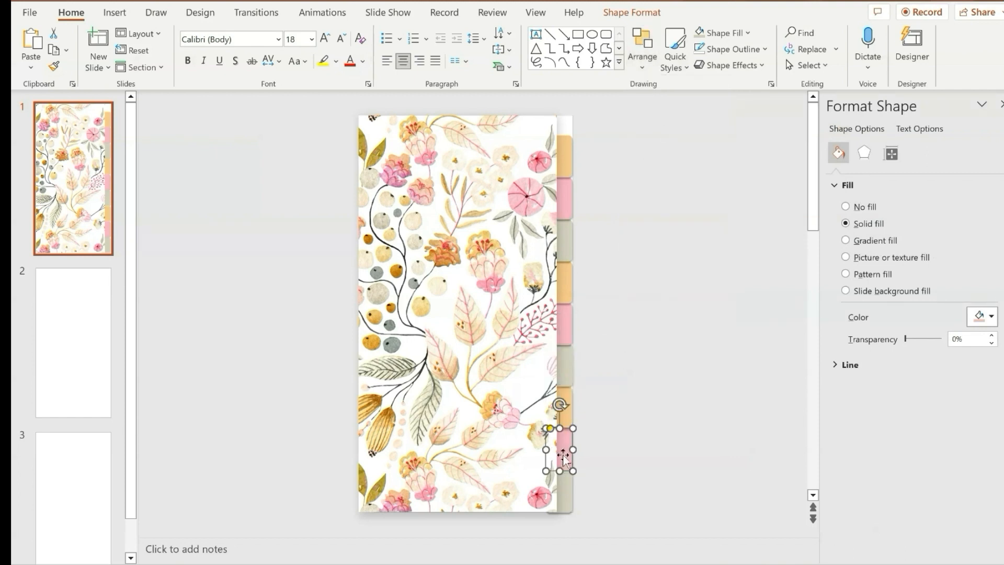
left_click(643, 52)
left_click(657, 130)
left_click(619, 379)
left_click(460, 519)
left_click_drag(460, 520, 455, 520)
left_click_drag(358, 115, 356, 108)
left_click(721, 256)
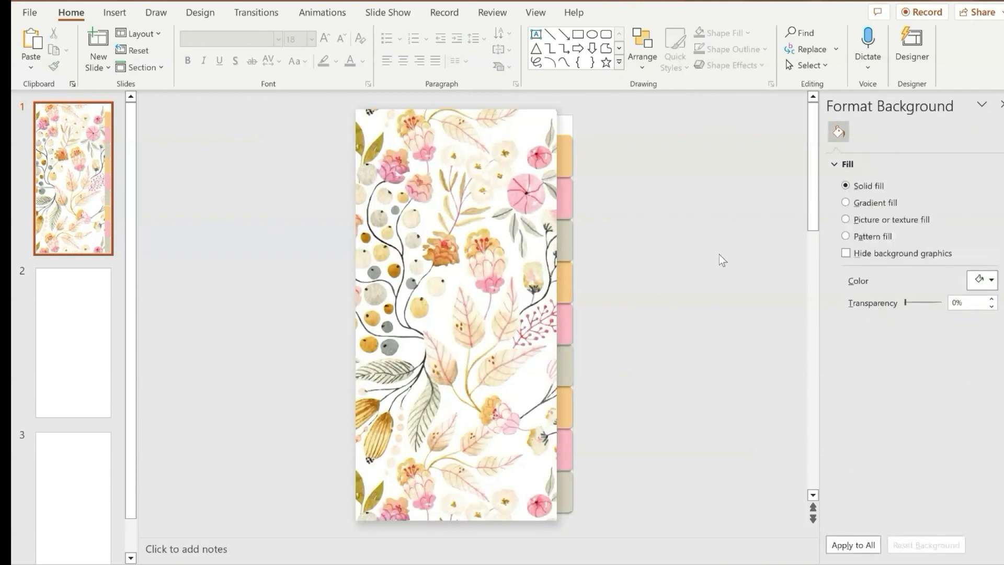
scroll(680, 219, "up", 3, "ctrl")
scroll(732, 347, "down", 5)
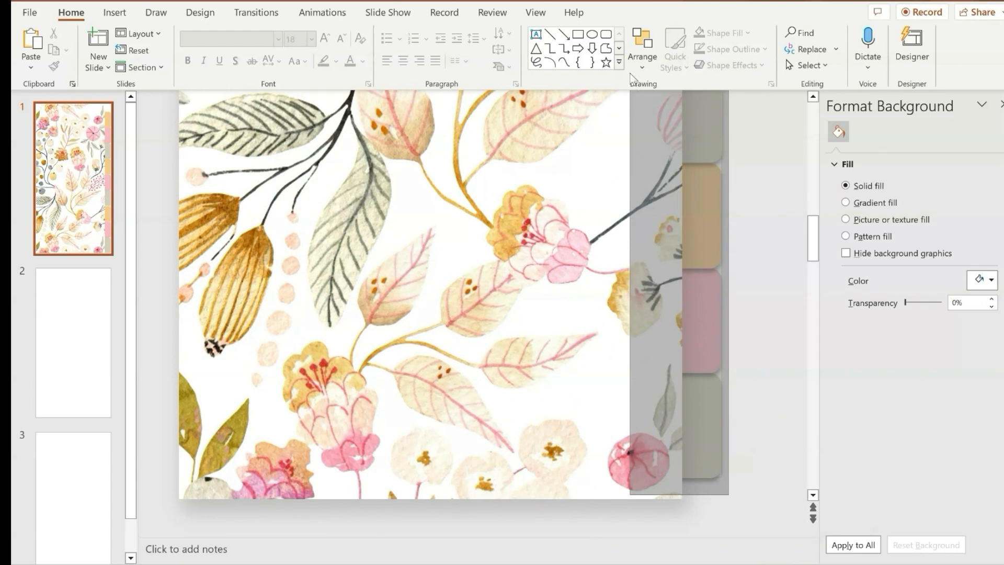
scroll(646, 217, "down", 3, "ctrl")
key("ctrl+z")
key("ctrl+z")
Select the cover image together with all nine tabs and nudge them slightly left
left_click(594, 500)
left_click_drag(598, 517, 316, 93)
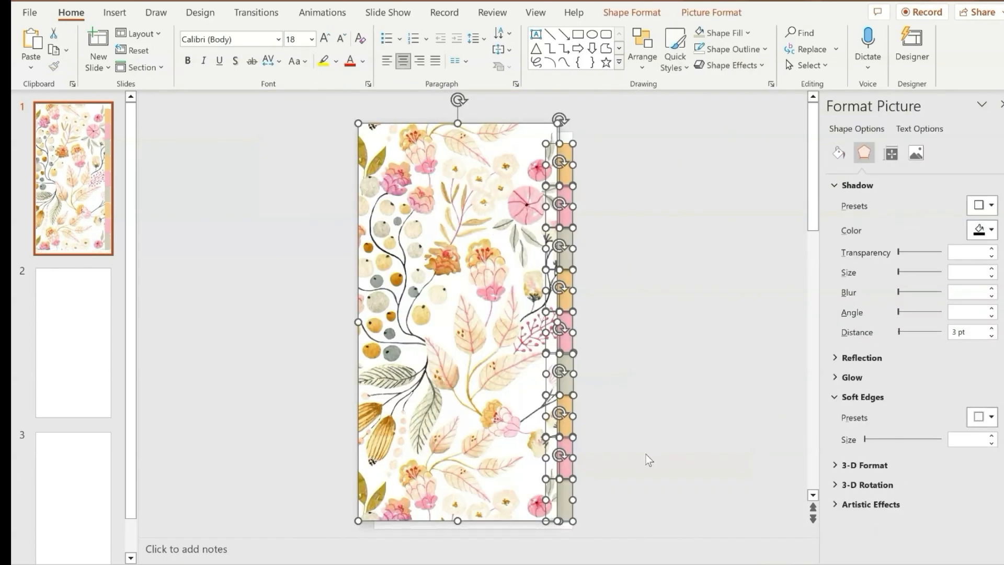
key("Left")
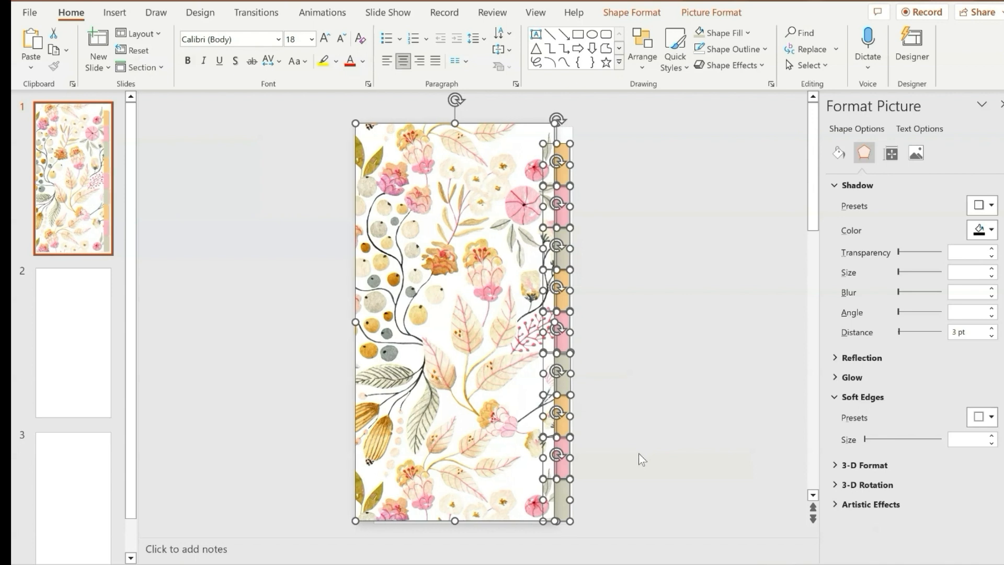
left_click(639, 453)
Resize the floral cover image so its left, bottom and top edges match the slide's edges
left_click(442, 444)
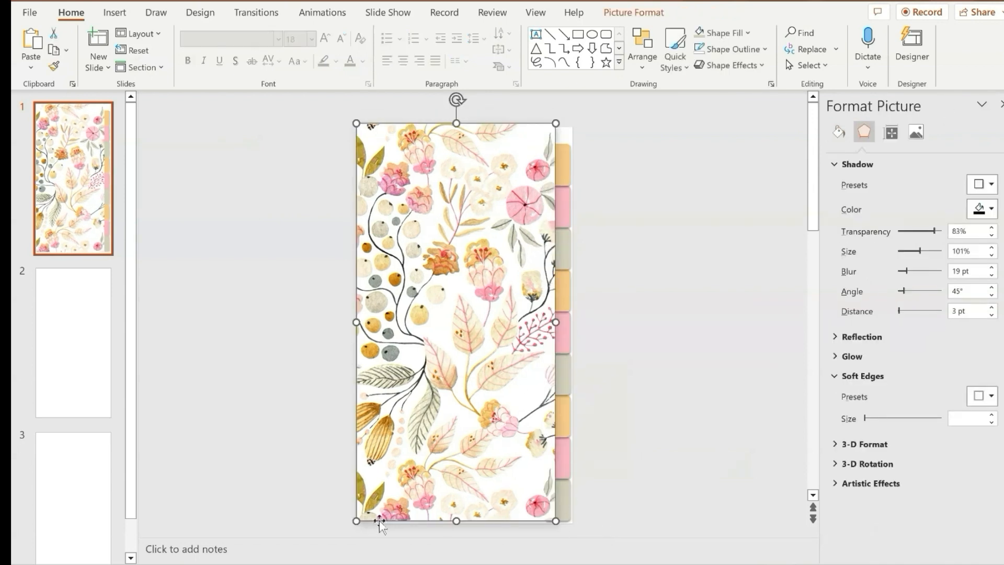
left_click_drag(356, 322, 372, 323)
left_click_drag(464, 520, 457, 513)
left_click(617, 407)
left_click(524, 144)
left_click_drag(464, 112, 466, 116)
left_click(677, 260)
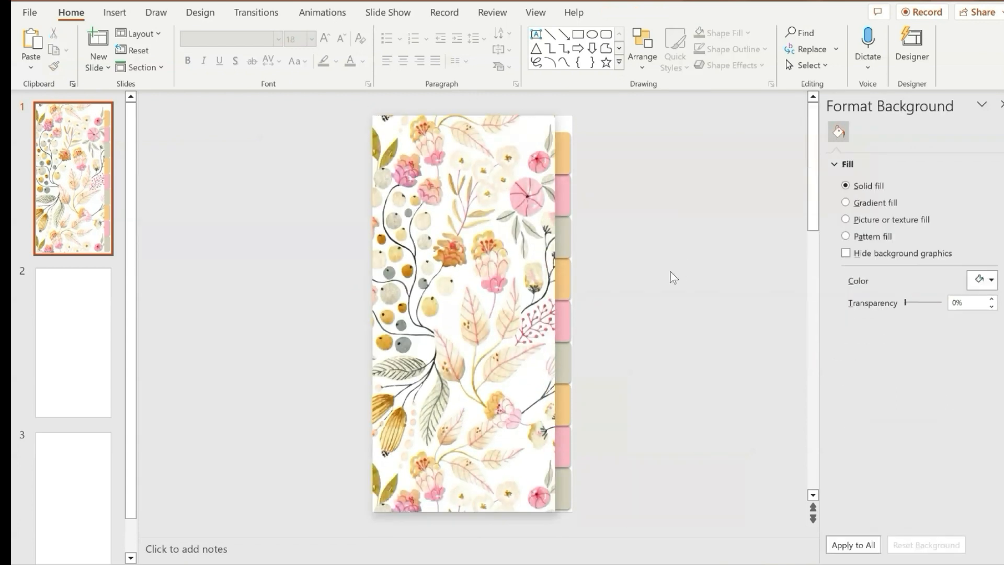
Draw a rounded rectangle about 9.07 by 1.91 cm across the upper cover, filled white and without an outline
left_click(115, 12)
left_click(236, 45)
left_click(291, 107)
left_click_drag(407, 219, 528, 244)
left_click(375, 34)
left_click(348, 69)
left_click(379, 50)
left_click(386, 244)
left_click(587, 244)
Enter the title "Sticker Album" in the white label and colour the text golden brown
left_click(115, 12)
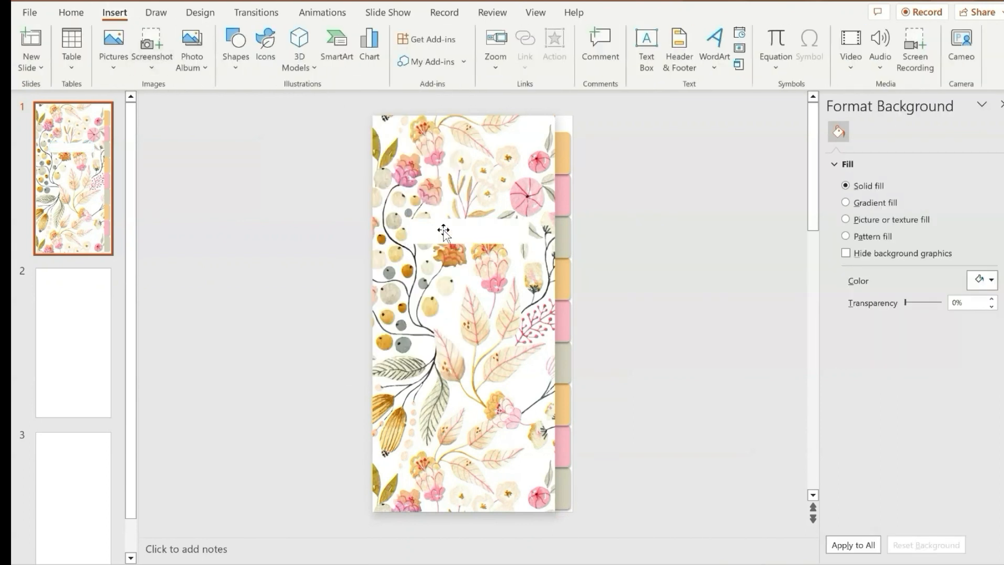
left_click(432, 224)
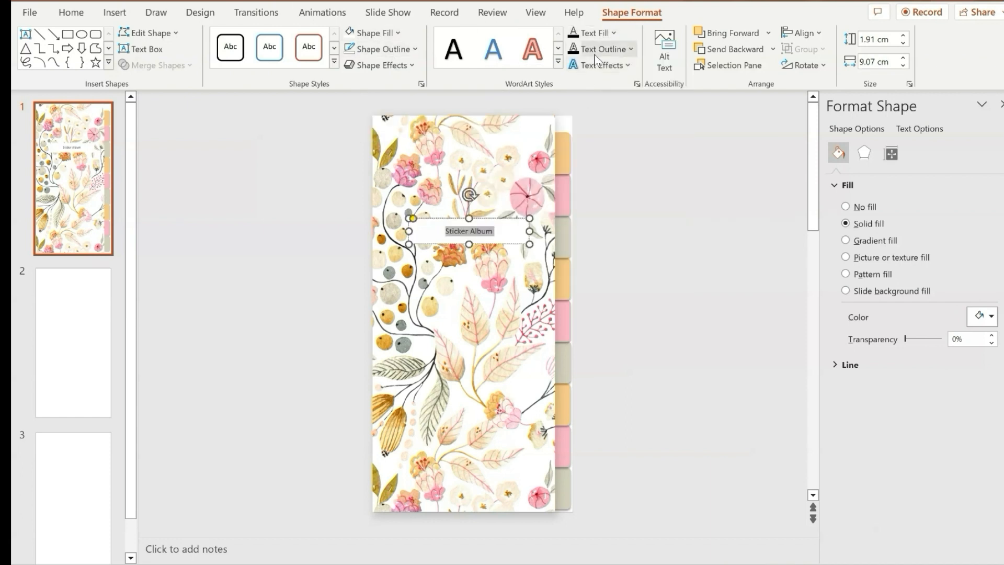
left_click(614, 33)
left_click(608, 205)
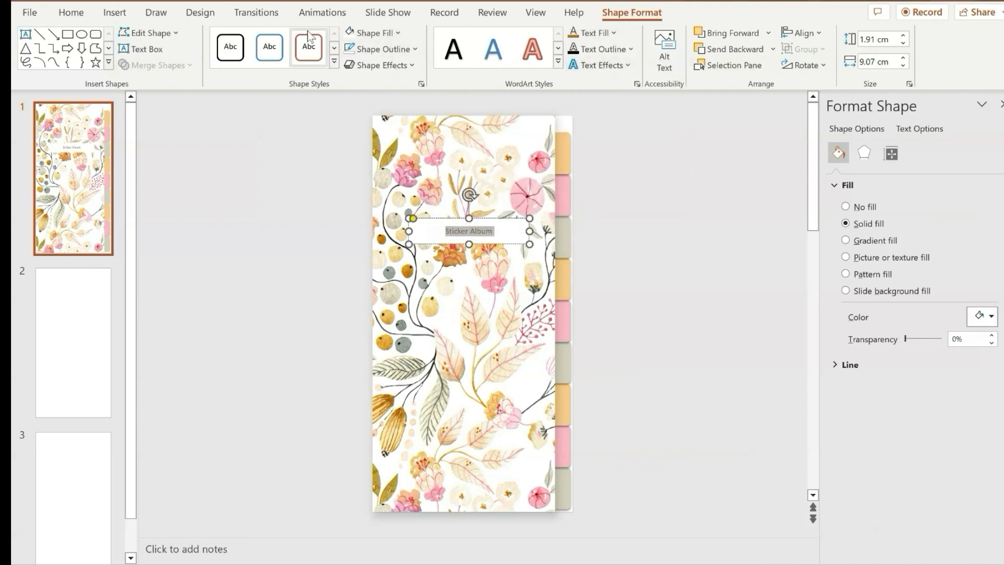
Set the "Sticker Album" title in the Amatic font at 44 pt
left_click(70, 12)
left_click(278, 39)
left_click(232, 297)
left_click(278, 39)
left_click(260, 140)
left_click(325, 39)
left_click(326, 39)
left_click(325, 39)
left_click(665, 231)
triple_click(498, 232)
left_click(278, 40)
left_click(289, 394)
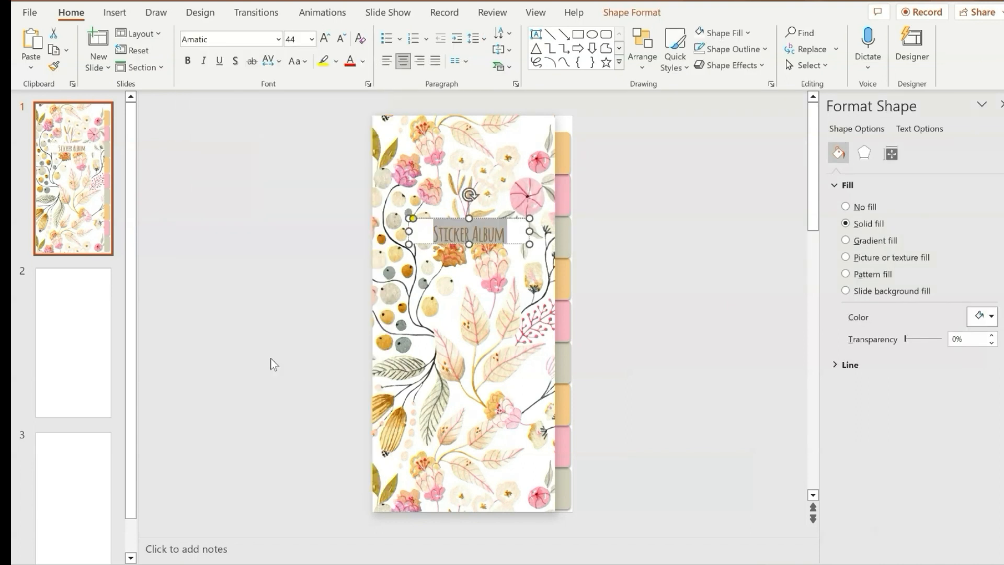
left_click(682, 261)
scroll(682, 262, "up", 4)
left_click(460, 231)
left_click_drag(473, 280, 466, 275)
key("ctrl+z")
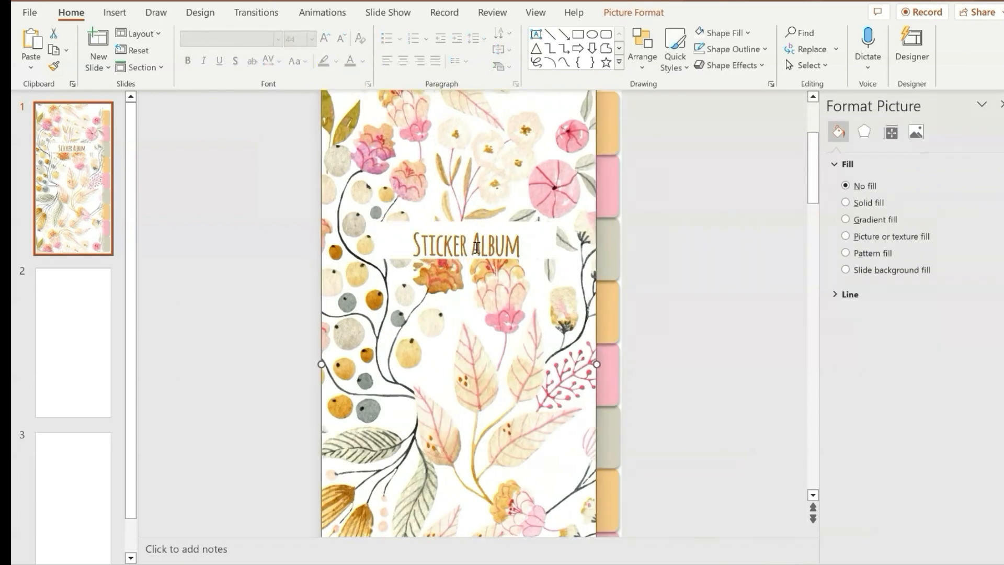
Cut the title text out of the white label and paste it as a separate text box over the label
triple_click(478, 237)
left_click(502, 50)
left_click(510, 116)
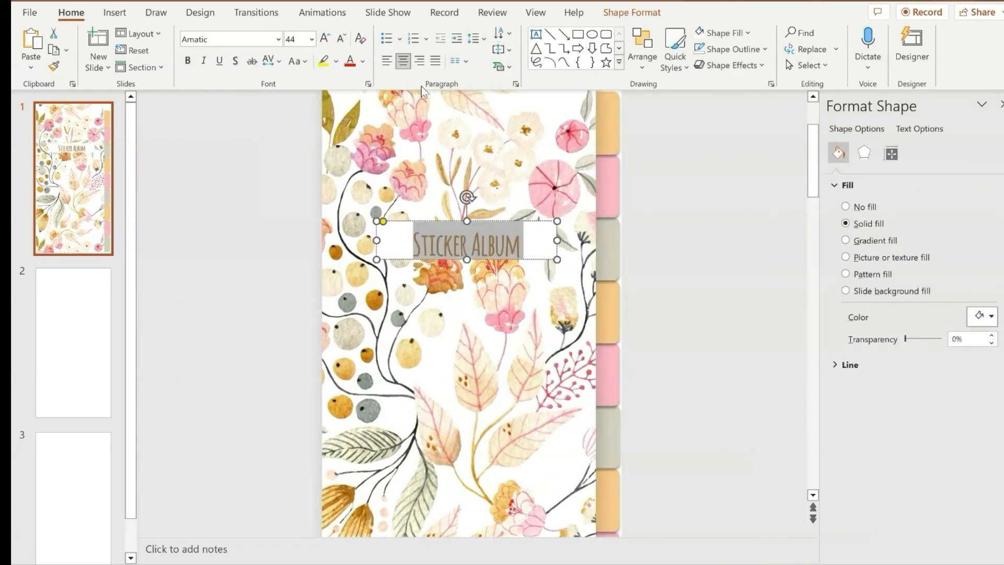
key("ctrl+x")
left_click(643, 246)
key("ctrl+v")
left_click_drag(491, 357, 492, 225)
Set the separate title text to 40 pt with Very Loose character spacing
triple_click(474, 237)
left_click(326, 38)
left_click(325, 39)
left_click(325, 38)
left_click(272, 60)
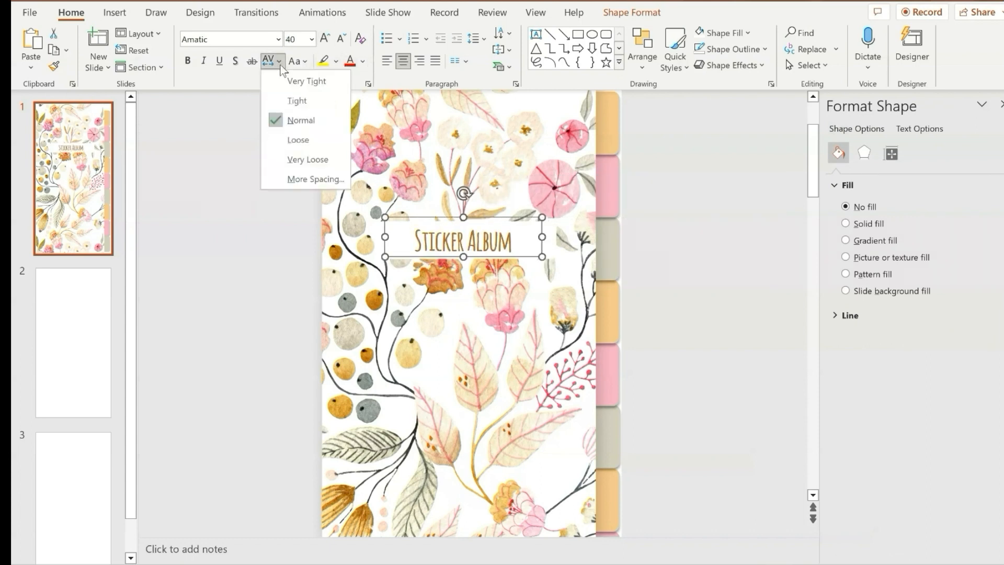
left_click(296, 160)
Widen the title text box and centre it over the white label
left_click_drag(385, 253, 349, 252)
left_click(497, 276)
left_click(496, 240)
left_click_drag(485, 216, 505, 217)
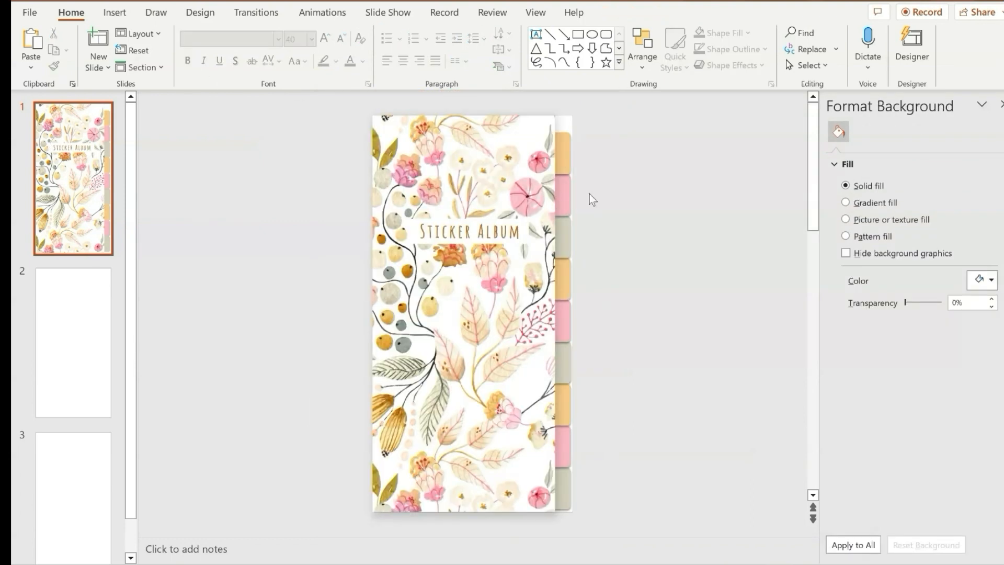
On slide 2, add a text box reading "KITS" and set its font to Montserrat
scroll(589, 197, "down", 1)
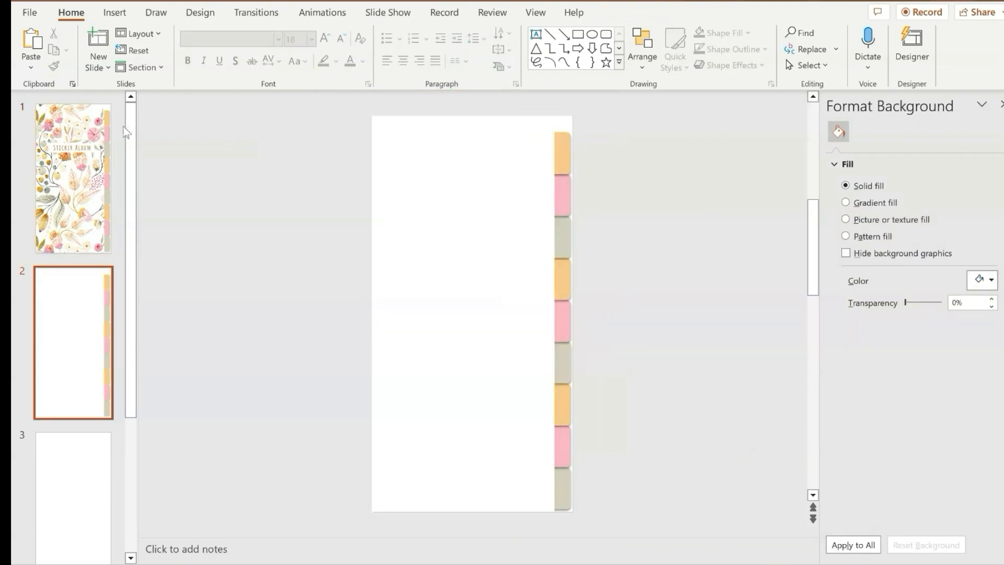
left_click(128, 13)
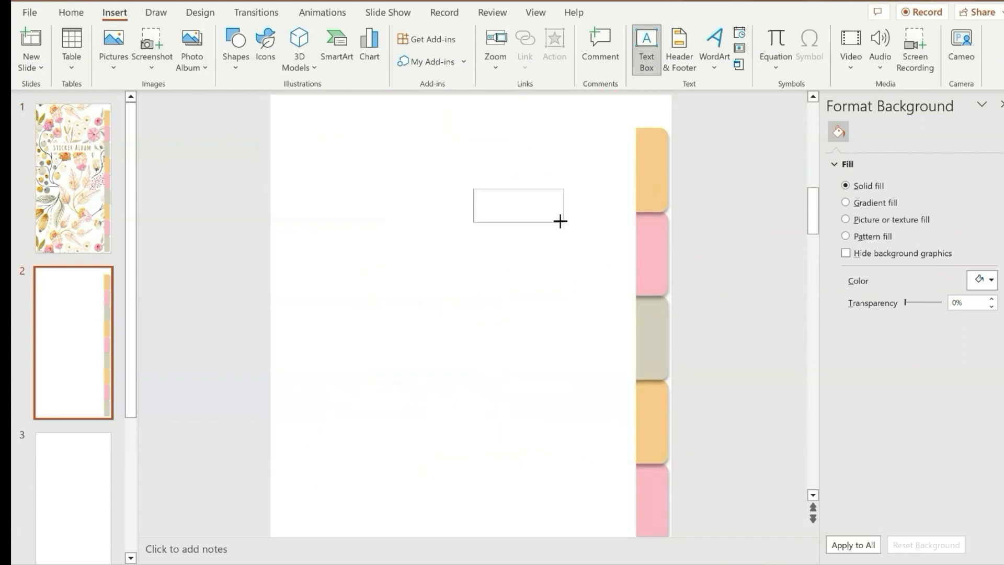
left_click_drag(560, 222, 547, 217)
left_click(498, 191)
left_click(267, 39)
type("Montserrat")
key("Return")
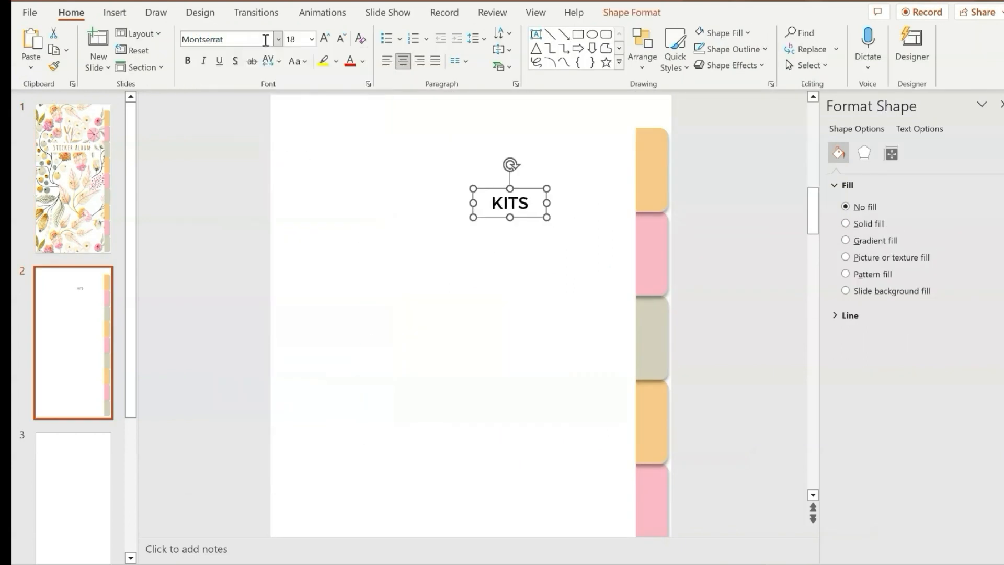
Colour the KITS text white and place it rotated 90° on the first orange tab
left_click(363, 61)
left_click(352, 95)
left_click_drag(655, 137, 692, 173)
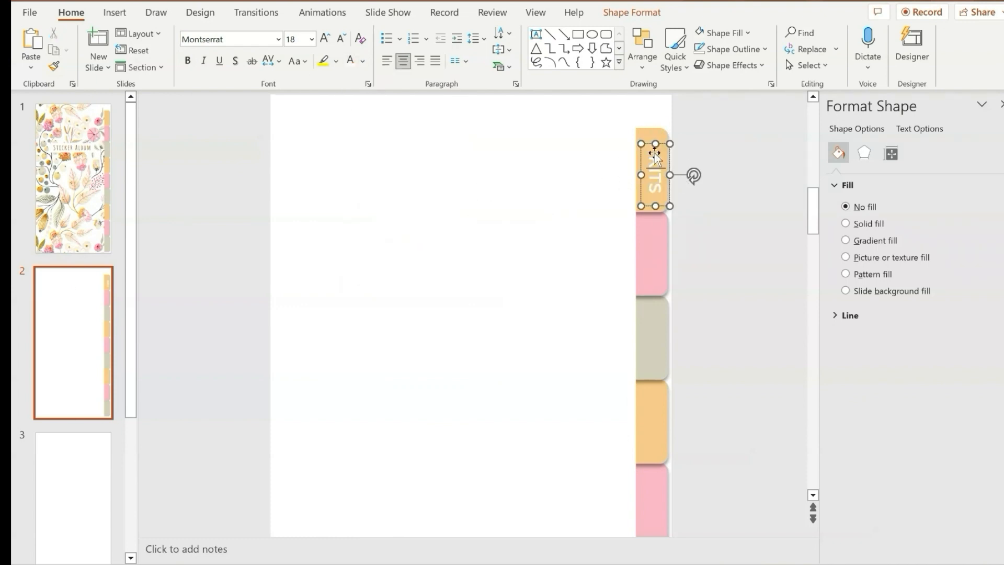
left_click_drag(652, 136, 652, 131)
left_click_drag(653, 202, 654, 213)
left_click(695, 219)
Set the KITS tab label's font size to 14 pt
scroll(695, 220, "down", 5)
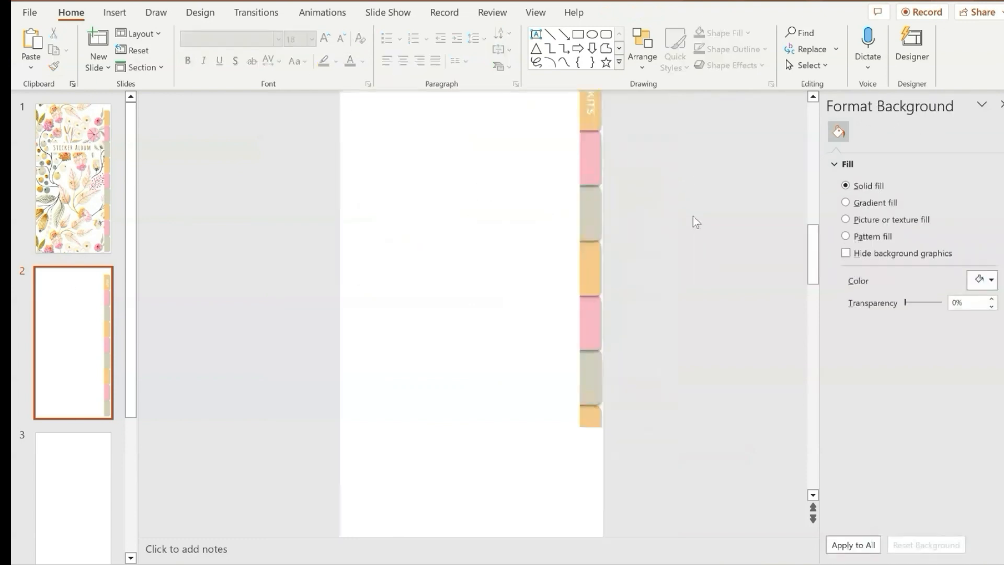
left_click(564, 152)
left_click(608, 194)
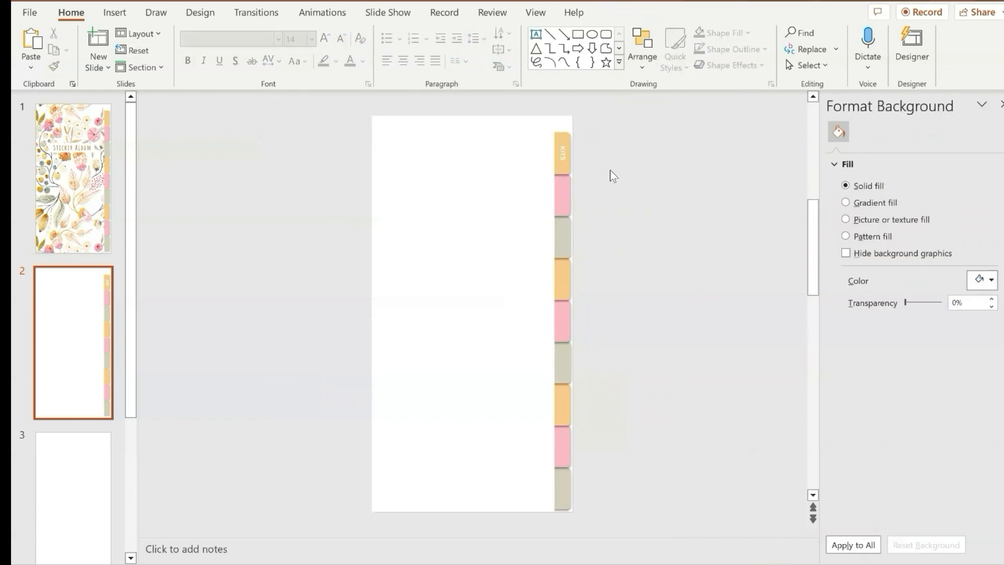
Duplicate the KITS label onto the pink tab below it and change the text to "DATES"
scroll(682, 177, "up", 2)
left_click(609, 127)
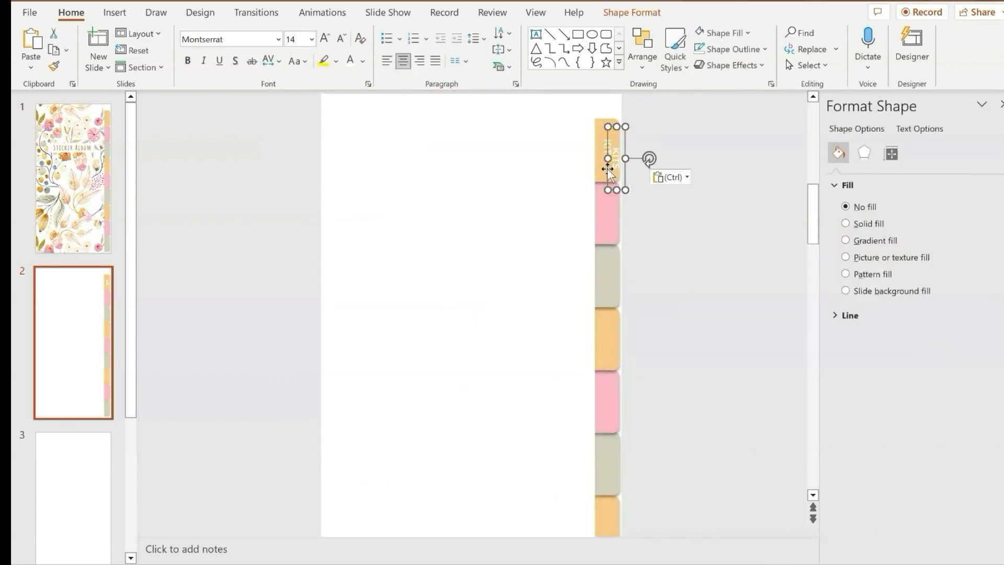
left_click(599, 220)
type("ATES")
left_click(631, 216)
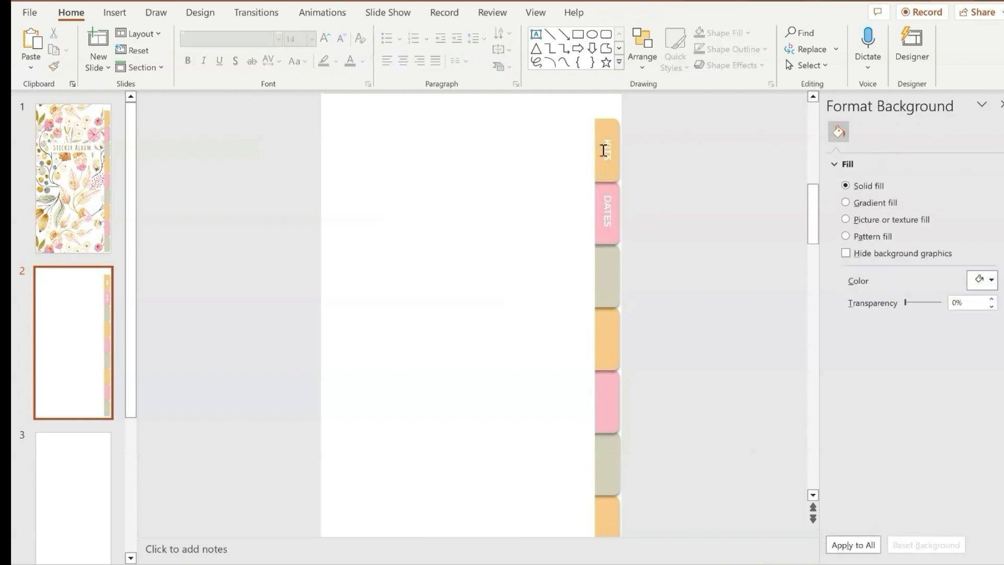
Copy the KITS and DATES labels onto the third and fourth tabs and change the third tab's label to "GLITTER"
left_click(605, 151)
left_click(607, 211, "shift")
key("Caps_Lock")
key("ctrl+c")
key("ctrl+v")
left_click_drag(626, 148, 618, 264)
left_click(612, 332)
double_click(606, 277)
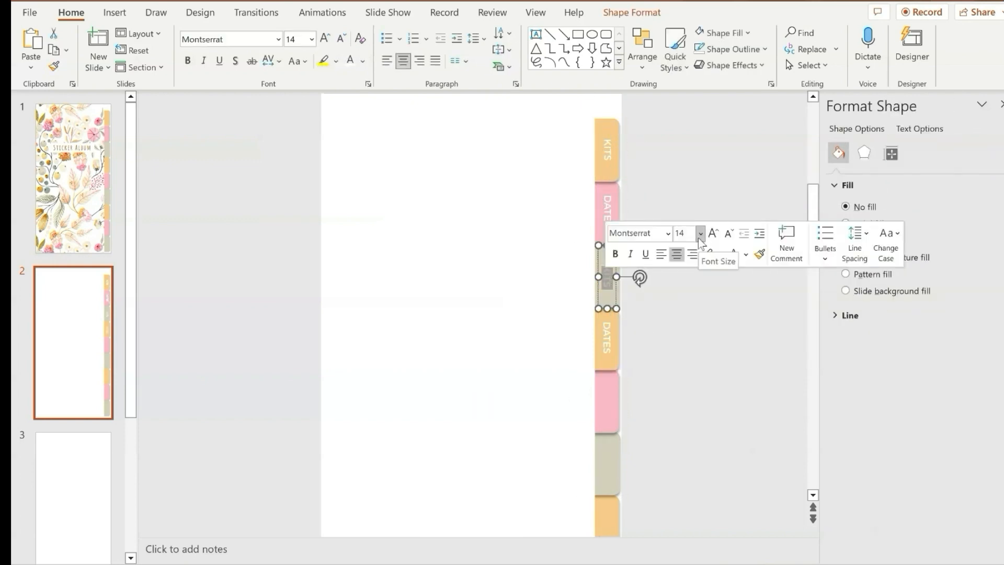
type("CLUTTER")
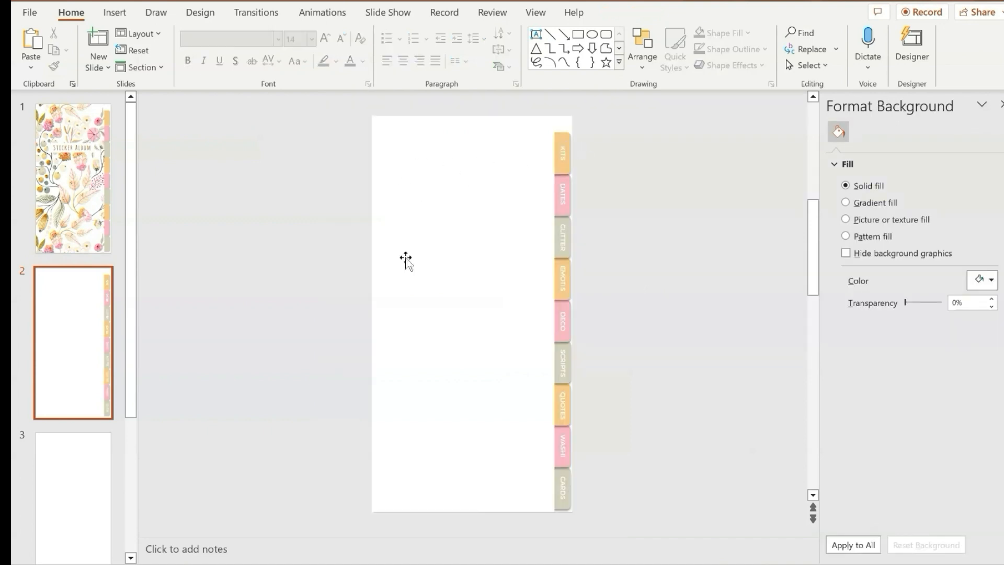
Reuse the cover design with the labelled tabs on slide 3 and change its title to "KITS"
key("ctrl+d")
key("ctrl+v")
left_click(663, 258)
triple_click(472, 230)
type("K")
type("ITS")
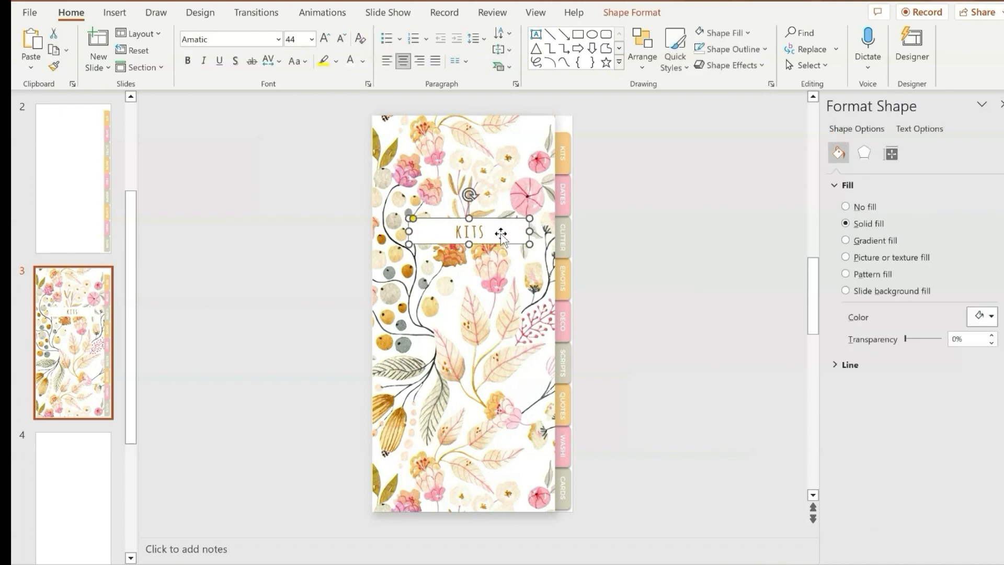
Move the KITS title and its white label up beside the first orange tab
left_click_drag(501, 234, 514, 151)
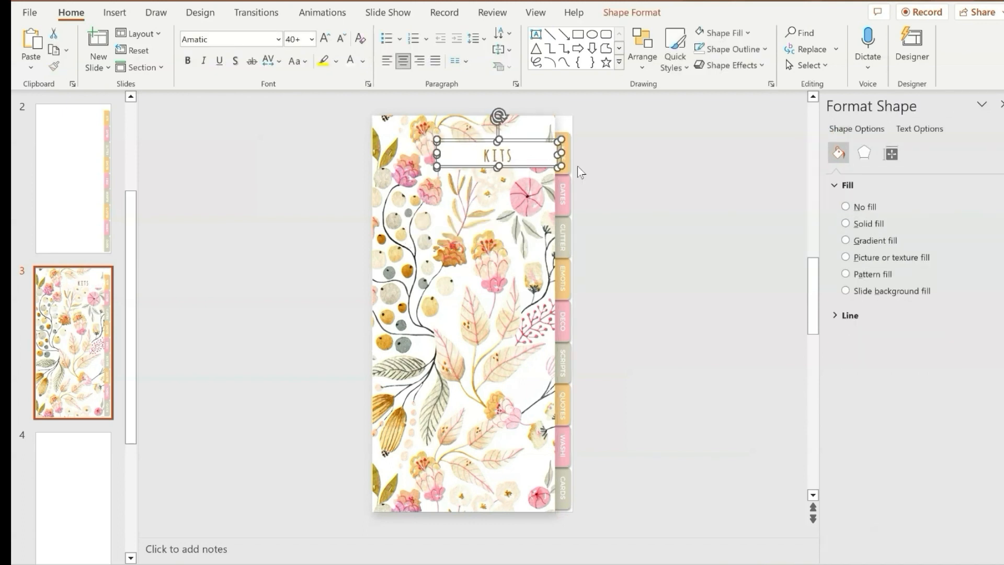
left_click(576, 173)
left_click(523, 165)
Fill the KITS title label with the same orange as the first tab
left_click(362, 61)
left_click(410, 234)
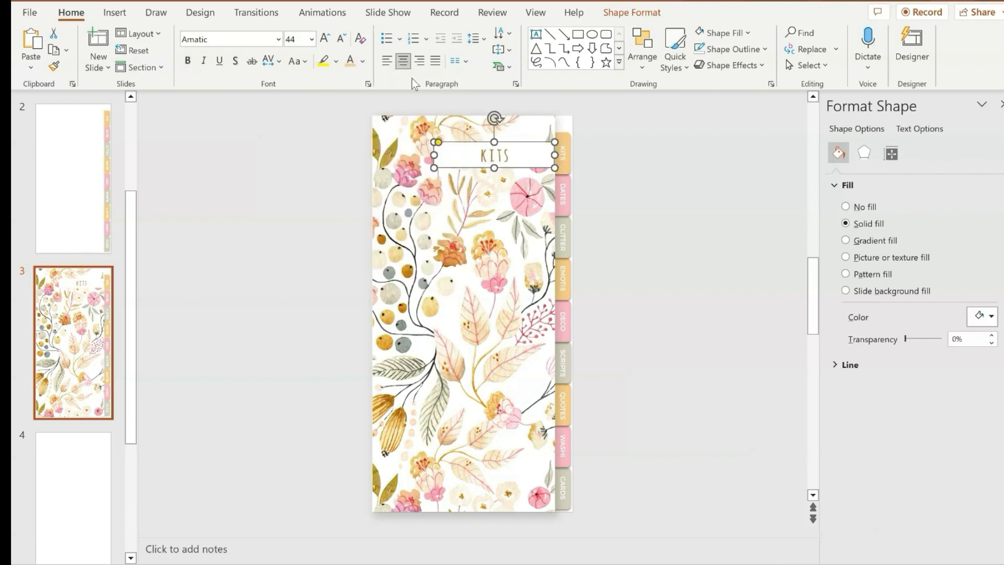
left_click(631, 12)
left_click(374, 34)
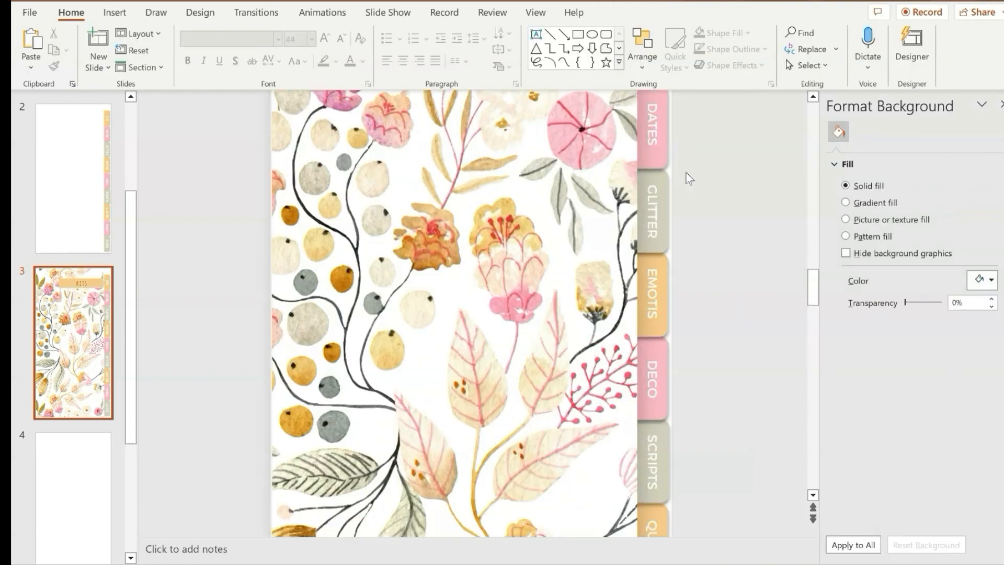
Adjust the orange title label so it meets the cover's edge in line with the KITS tab
scroll(690, 179, "up", 3)
left_click(620, 166)
left_click(623, 180)
left_click_drag(636, 163, 638, 168)
left_click(735, 198)
left_click(636, 132)
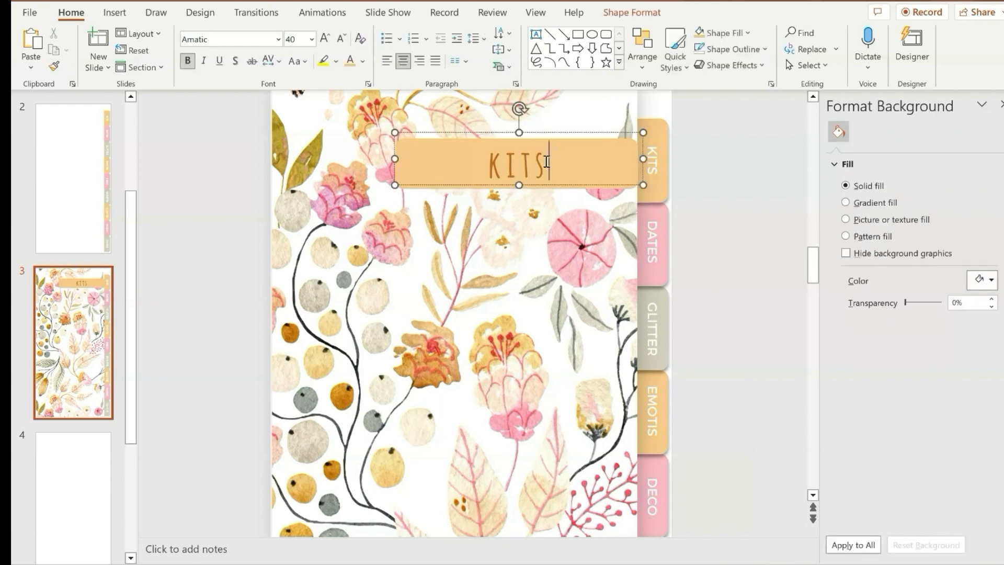
Change the KITS title text on the orange label to white
left_click(351, 61)
left_click(363, 62)
left_click(351, 98)
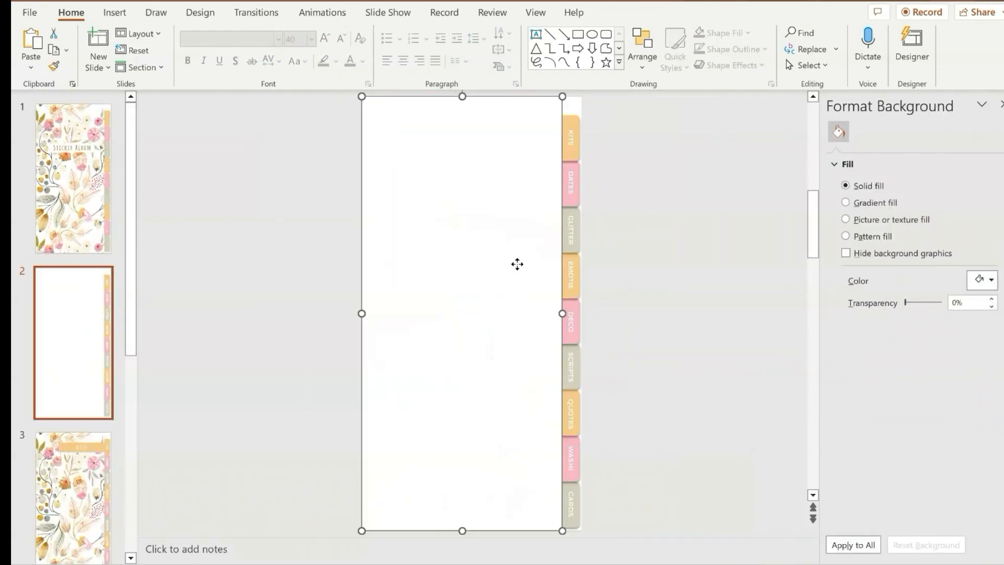
Copy the white page rectangle from slide 2 onto slide 3 and shrink it so a floral border surrounds it
key("ctrl+c")
scroll(430, 154, "down", 1)
key("ctrl+v")
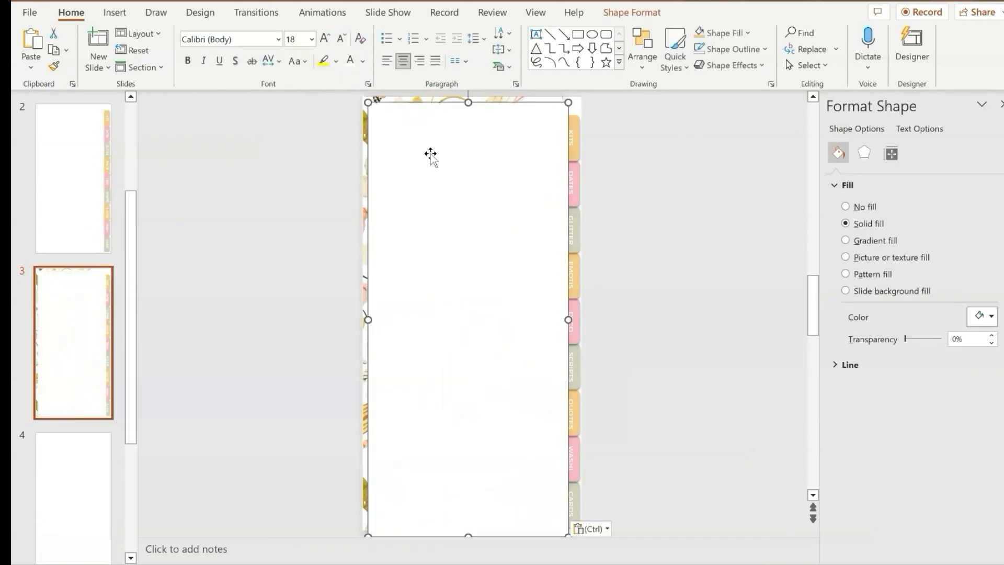
left_click_drag(370, 104, 389, 126)
left_click_drag(441, 194, 426, 179)
Send the white rectangle behind the KITS title and its orange label
left_click(642, 52)
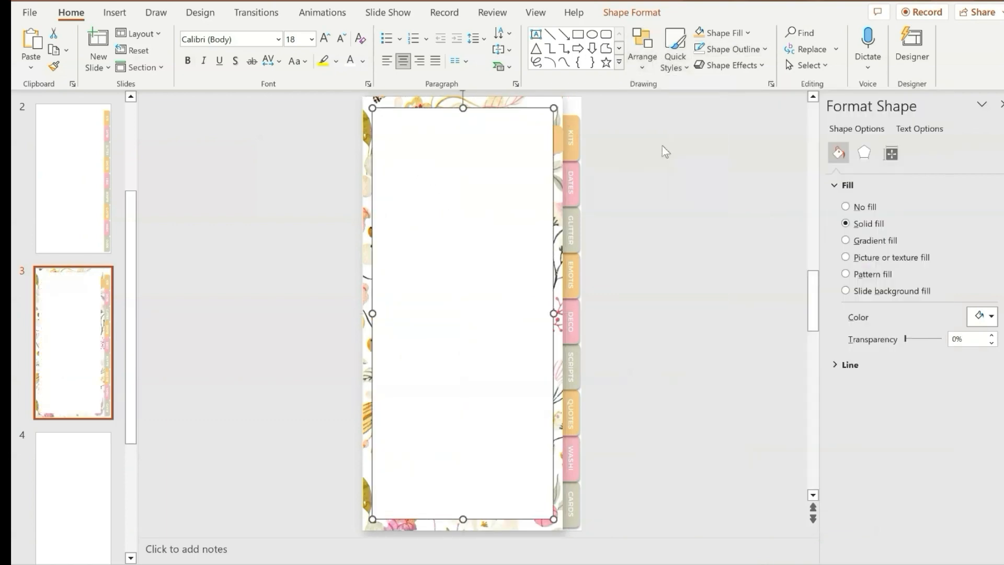
left_click(667, 169)
left_click(672, 234)
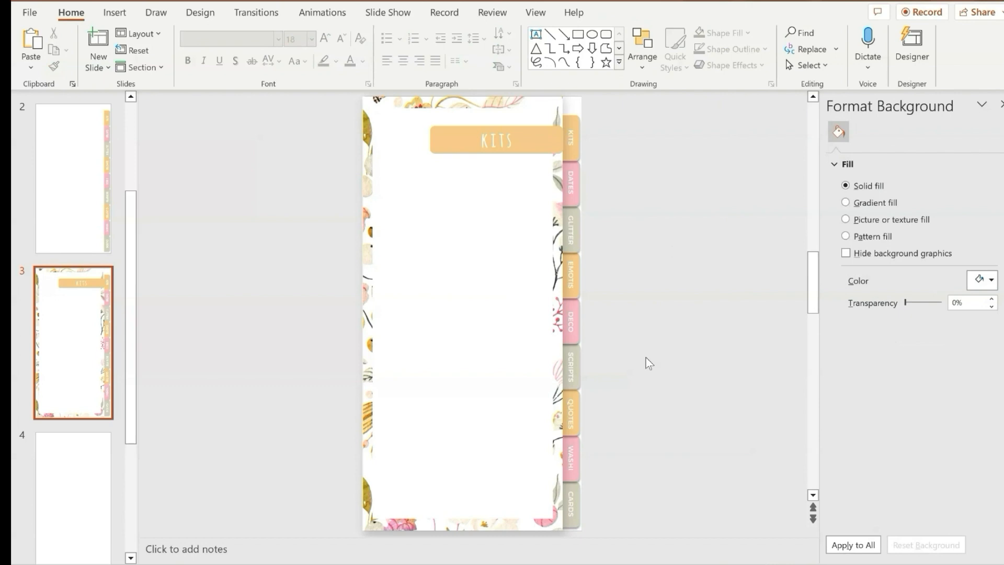
Add a Montserrat 14 pt text box below the KITS title containing "1-" followed by a long row of underscores
scroll(647, 357, "up", 1)
left_click(117, 13)
scroll(111, 23, "up", 1)
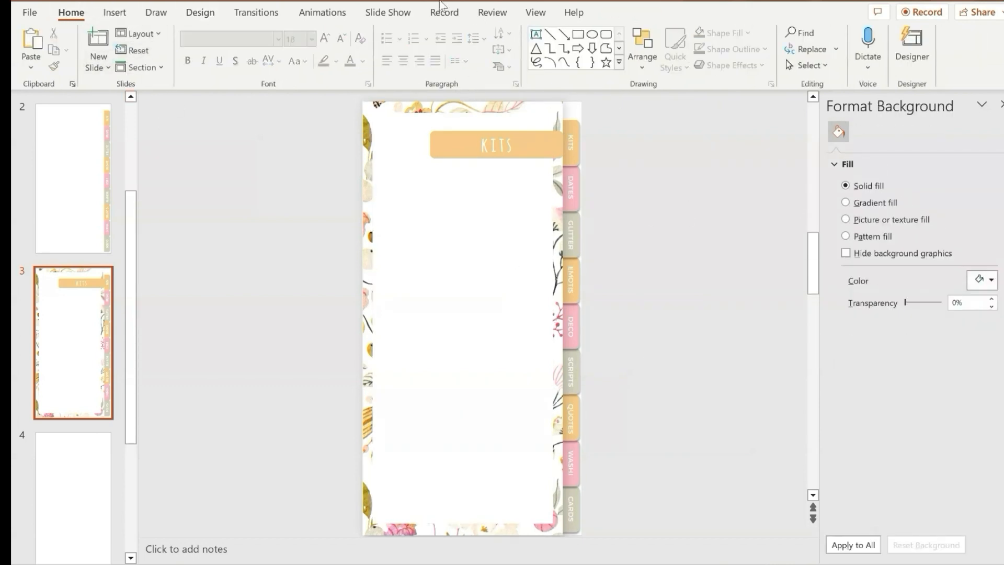
scroll(440, 5, "down", 1)
left_click(570, 157)
key("ctrl+v")
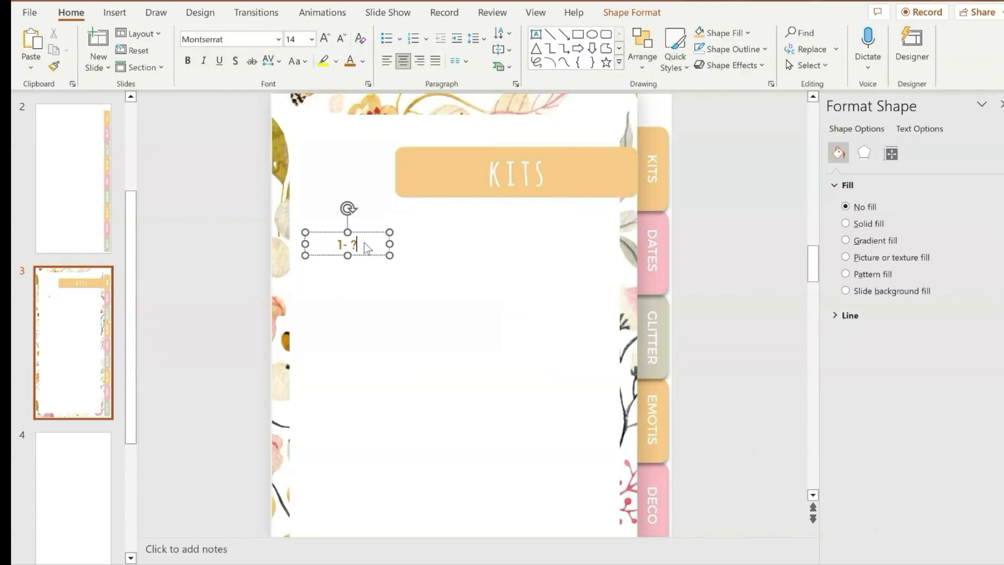
type("1-________________________________________")
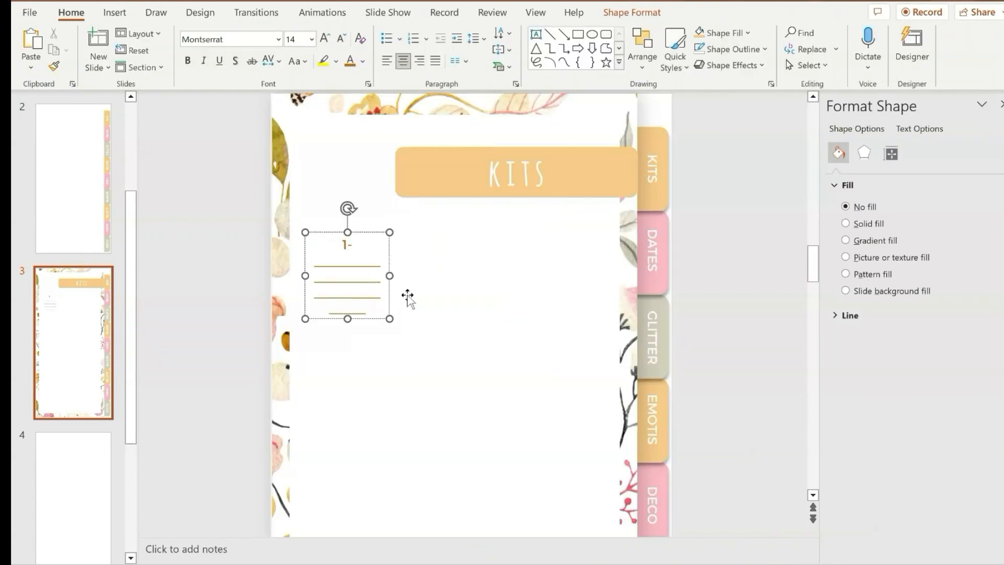